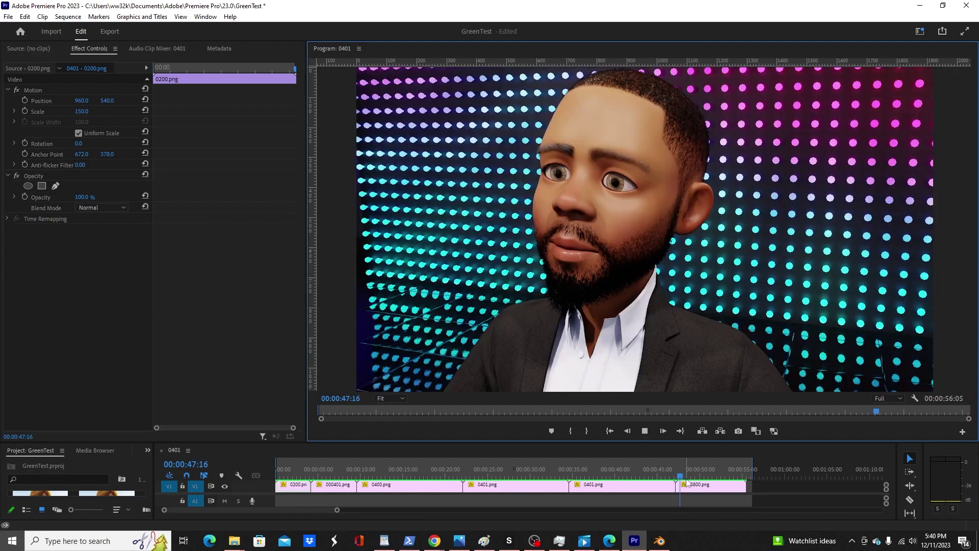
- Scrub and play the purple-haired 0200.png and blue-haired 000401.png renders at the sequence start
{"action": "mouse_move", "coordinate": [284, 466]}
{"action": "left_mouse_down"}
{"action": "mouse_move", "coordinate": [331, 468]}
{"action": "mouse_move", "coordinate": [292, 473]}
{"action": "left_mouse_up"}
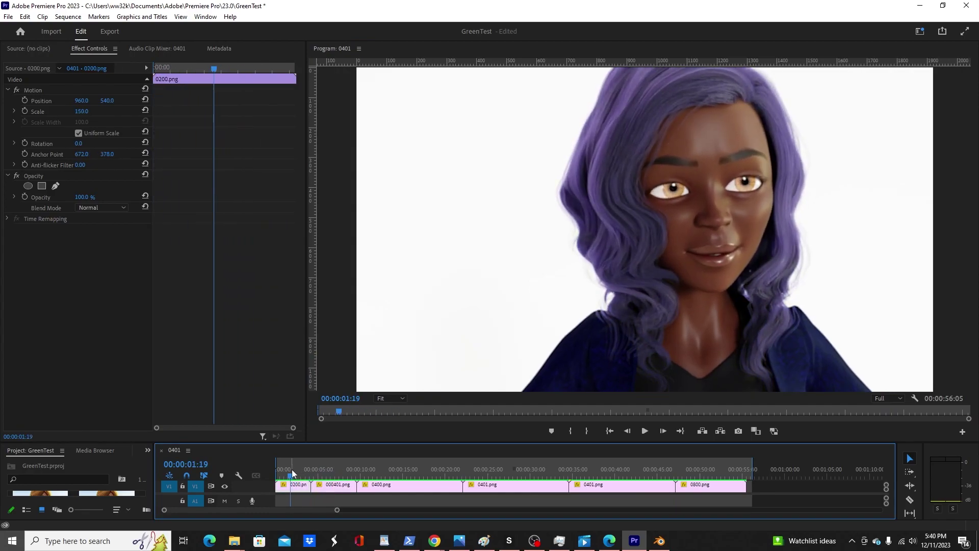
{"action": "key", "text": "space"}
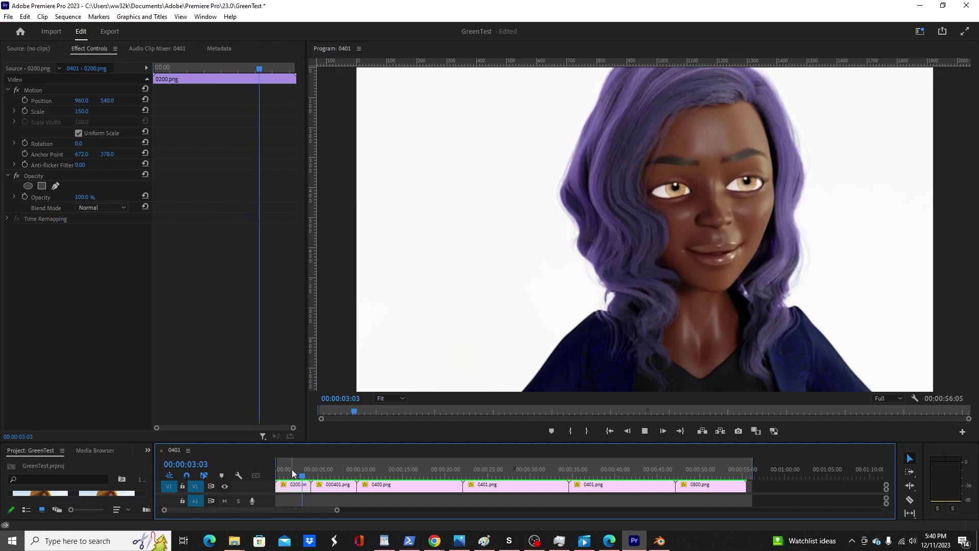
{"action": "left_click_drag", "start_coordinate": [295, 478], "coordinate": [288, 478]}
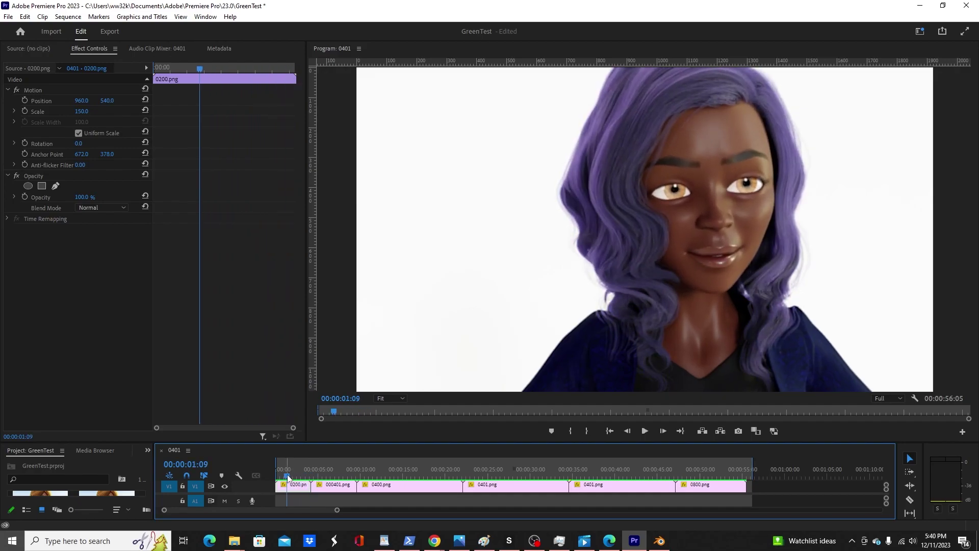
{"action": "key", "text": "space"}
{"action": "left_click_drag", "start_coordinate": [302, 478], "coordinate": [280, 477]}
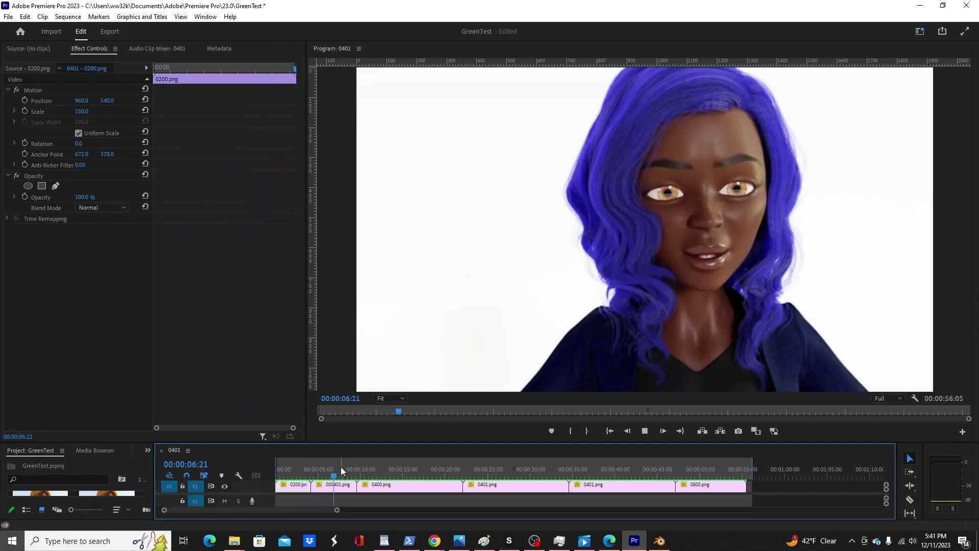
{"action": "left_click_drag", "start_coordinate": [338, 478], "coordinate": [322, 478]}
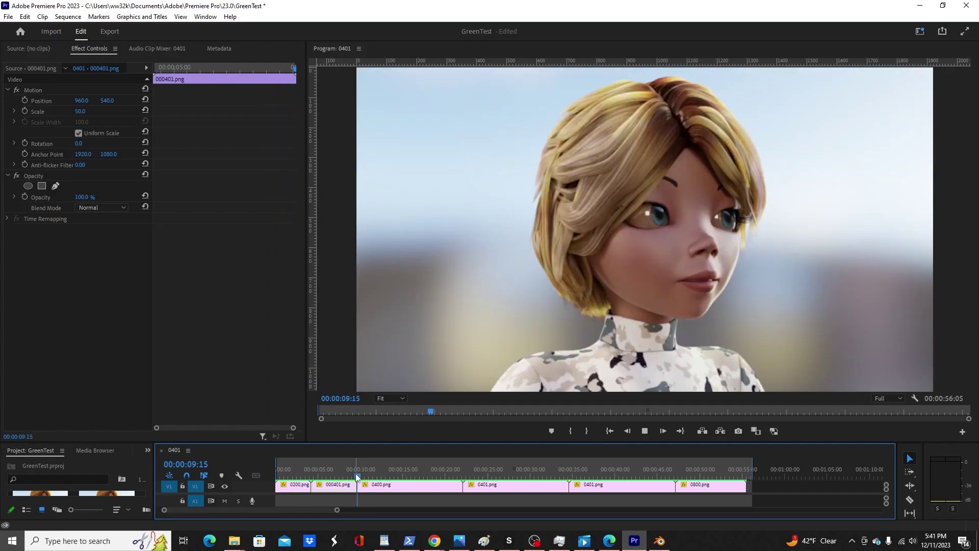
{"action": "left_click_drag", "start_coordinate": [357, 477], "coordinate": [326, 478]}
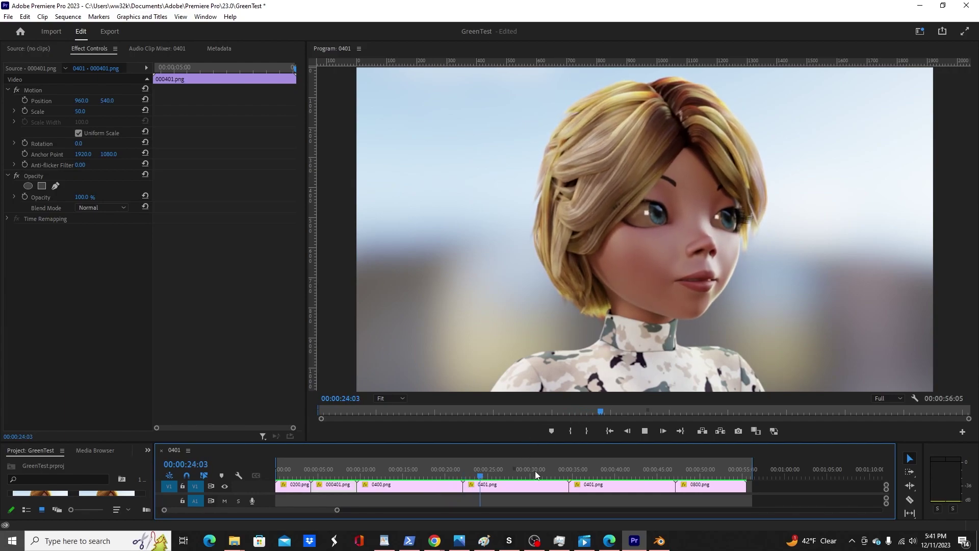
- Play the blonde 0401.png render, then stop on the bearded-man 0800.png clip at 00:00:50:07
{"action": "left_click_drag", "start_coordinate": [535, 470], "coordinate": [585, 471]}
{"action": "key", "text": "space"}
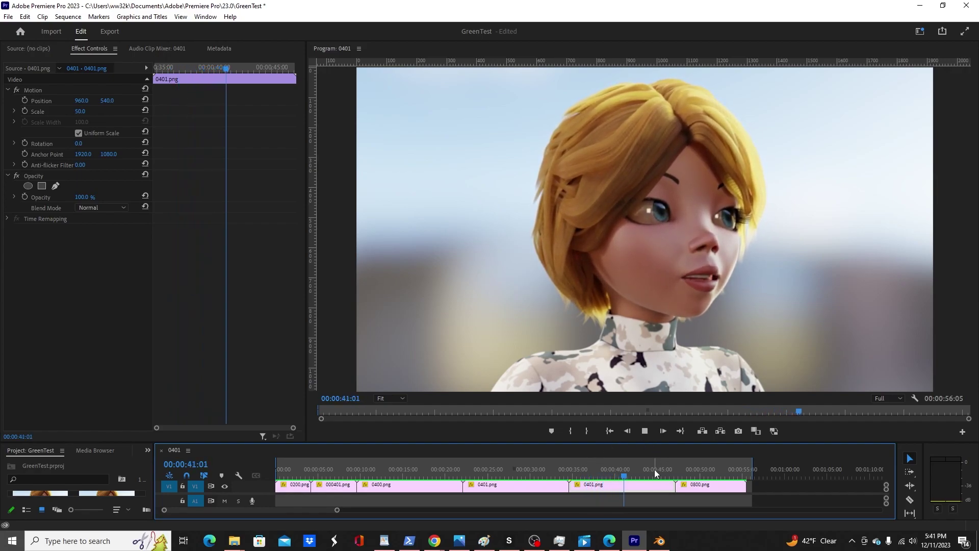
{"action": "left_click_drag", "start_coordinate": [668, 477], "coordinate": [692, 477]}
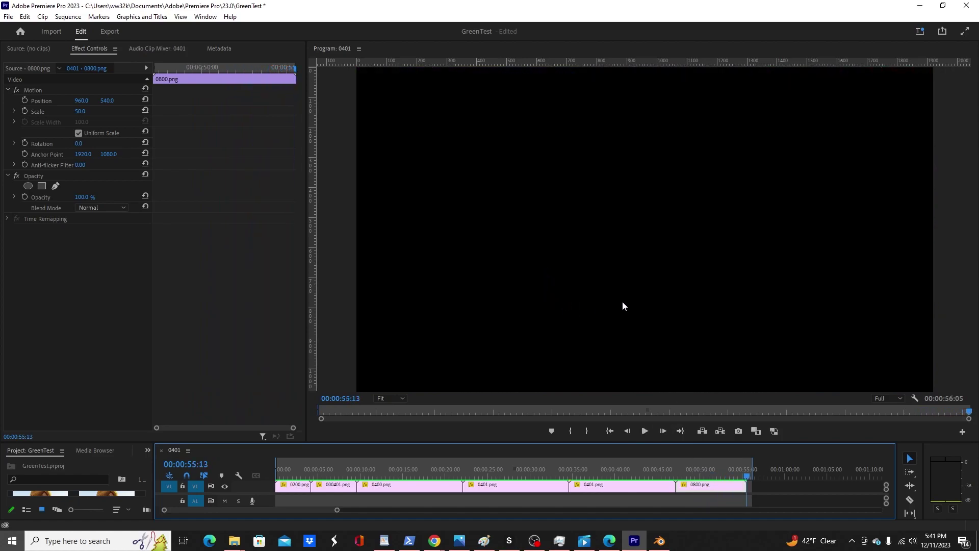
{"action": "left_click", "coordinate": [689, 465]}
{"action": "key", "text": "space"}
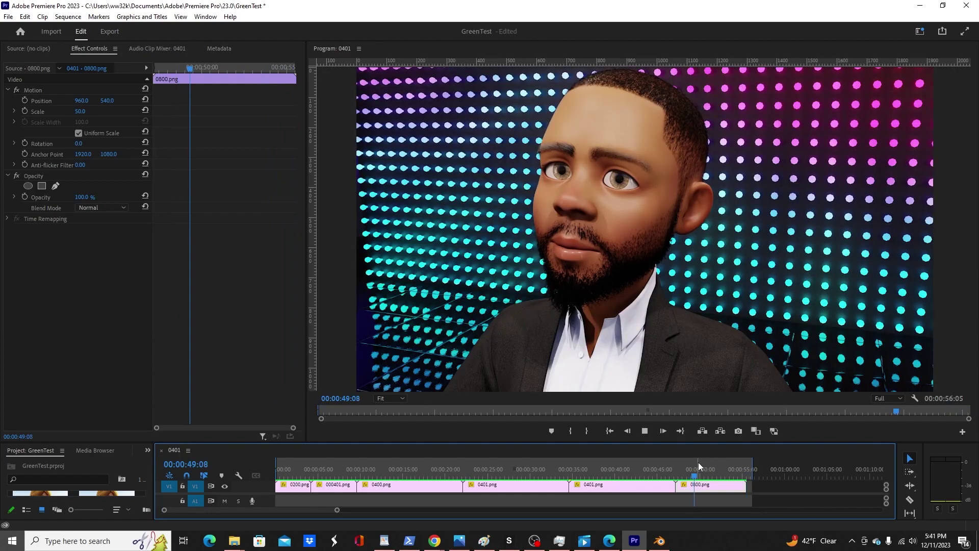
{"action": "left_click", "coordinate": [701, 461]}
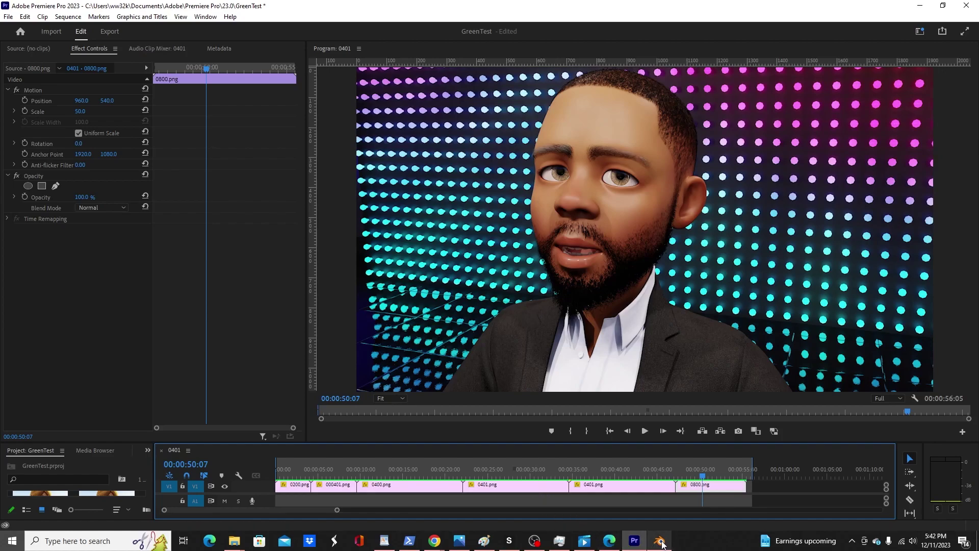
- Play the YouTube video 'You are using this Render Setting WRONG! in Blender' and pause at 0:24
{"action": "mouse_move", "coordinate": [438, 543]}
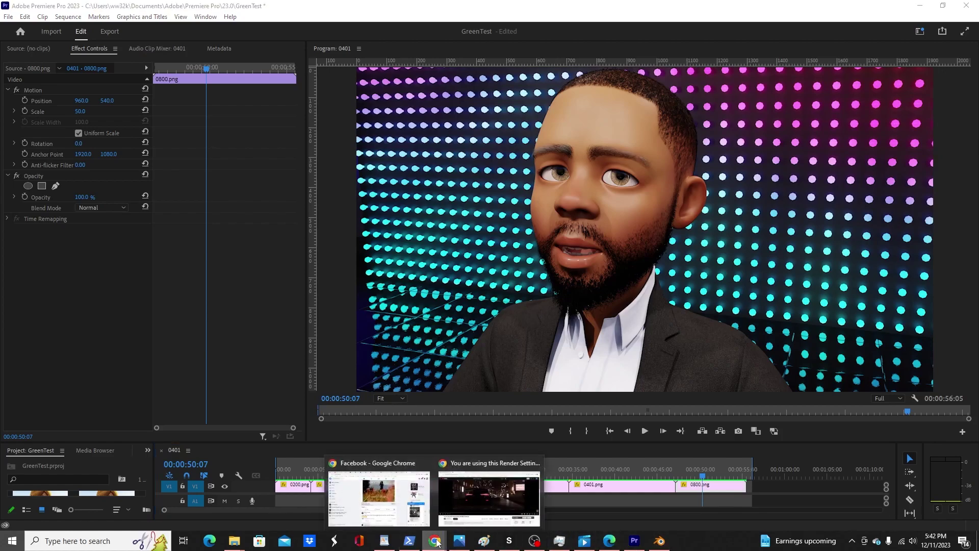
{"action": "left_click", "coordinate": [508, 502]}
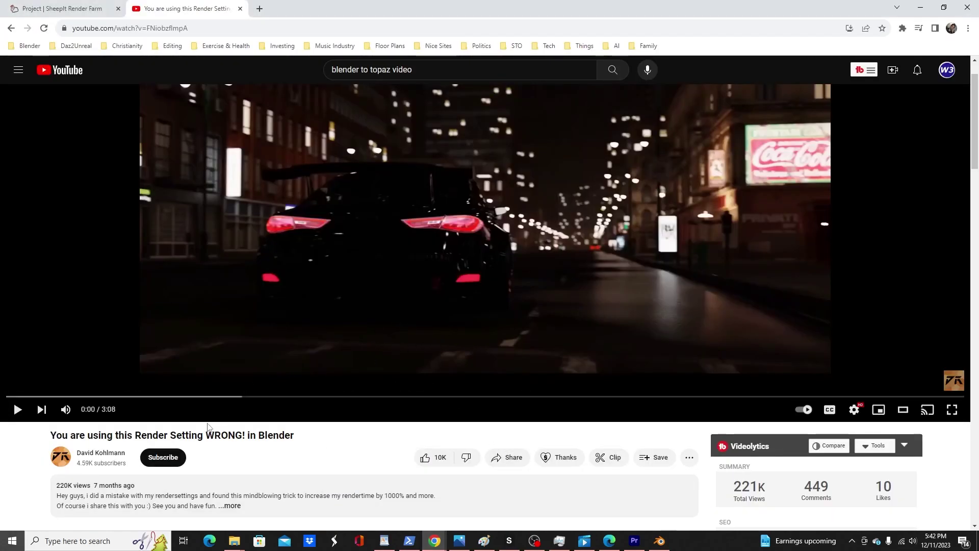
{"action": "left_click", "coordinate": [119, 351]}
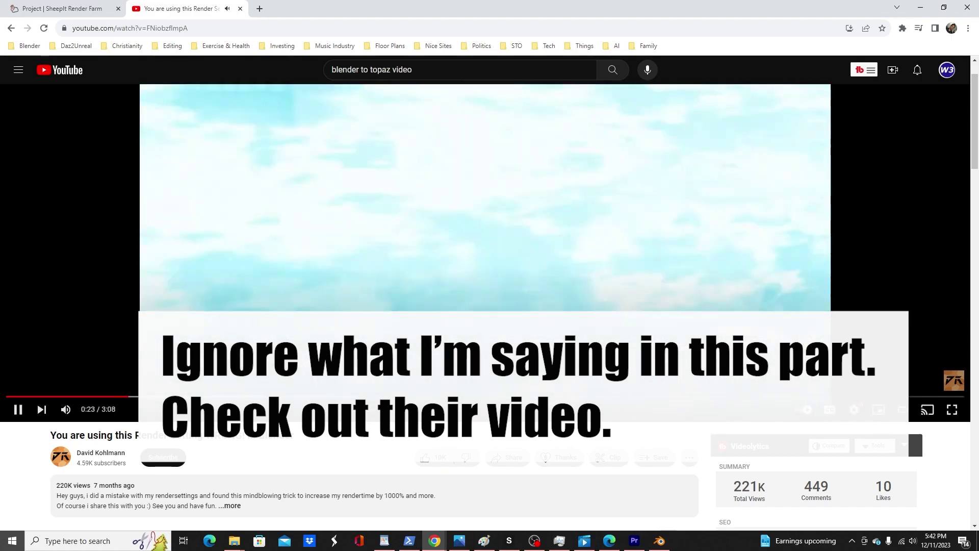
{"action": "key", "text": "space"}
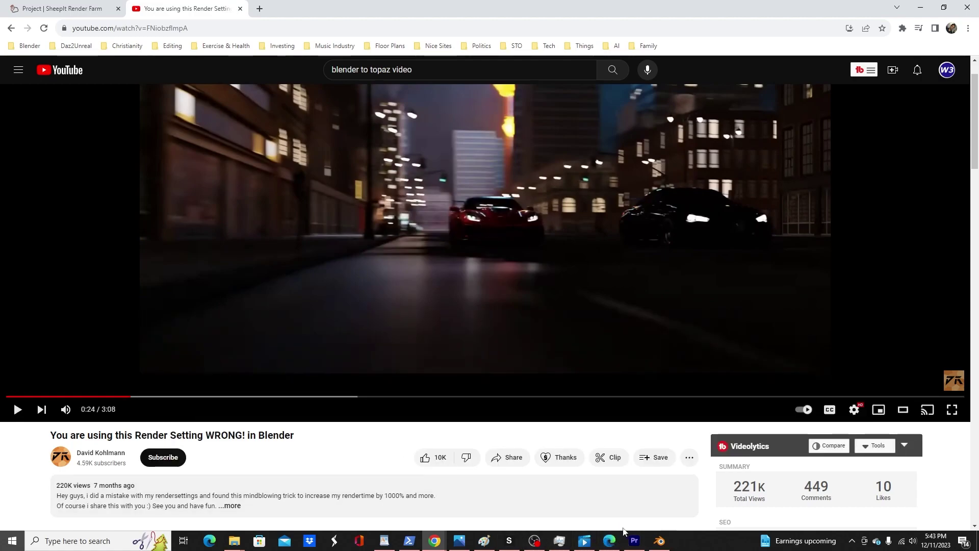
- Back in Blender, review the Render tab's Sampling and Denoise settings
{"action": "left_click", "coordinate": [661, 543]}
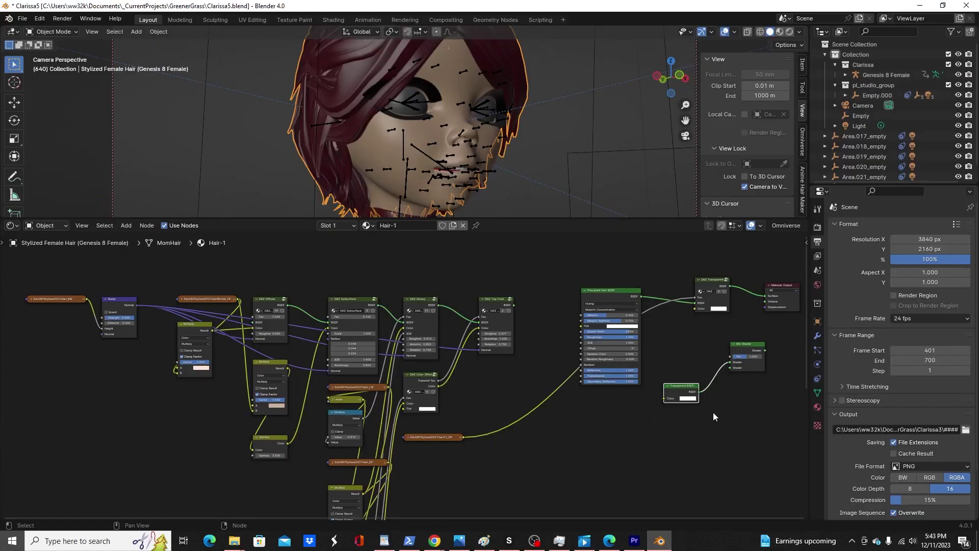
{"action": "scroll", "coordinate": [909, 357], "scroll_direction": "down", "scroll_amount": 2}
{"action": "scroll", "coordinate": [909, 358], "scroll_direction": "up", "scroll_amount": 2}
{"action": "left_click", "coordinate": [818, 228]}
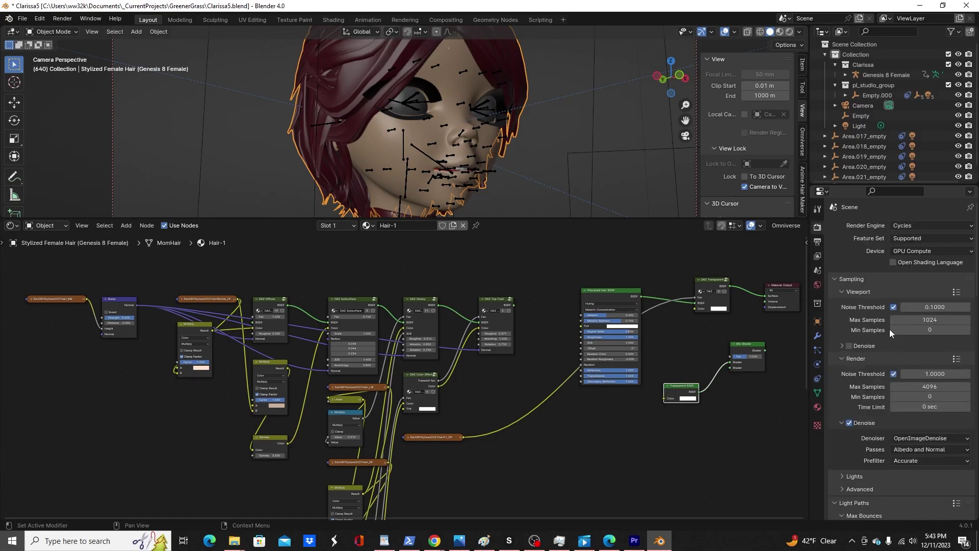
{"action": "scroll", "coordinate": [918, 318], "scroll_direction": "down", "scroll_amount": 5}
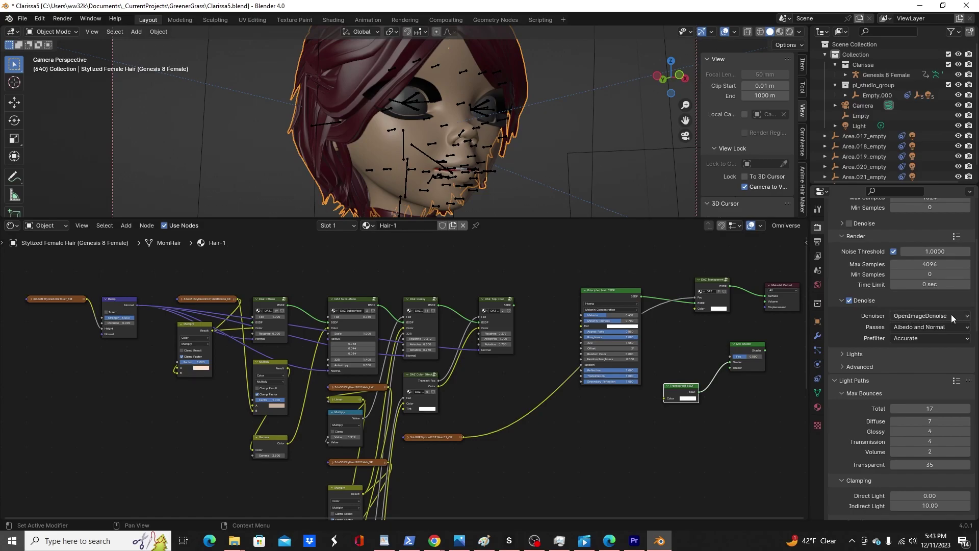
- Check the View Layer's Denoising Data pass and show the Compositing tree's Denoise node
{"action": "left_click", "coordinate": [818, 257]}
{"action": "scroll", "coordinate": [898, 267], "scroll_direction": "up", "scroll_amount": 4}
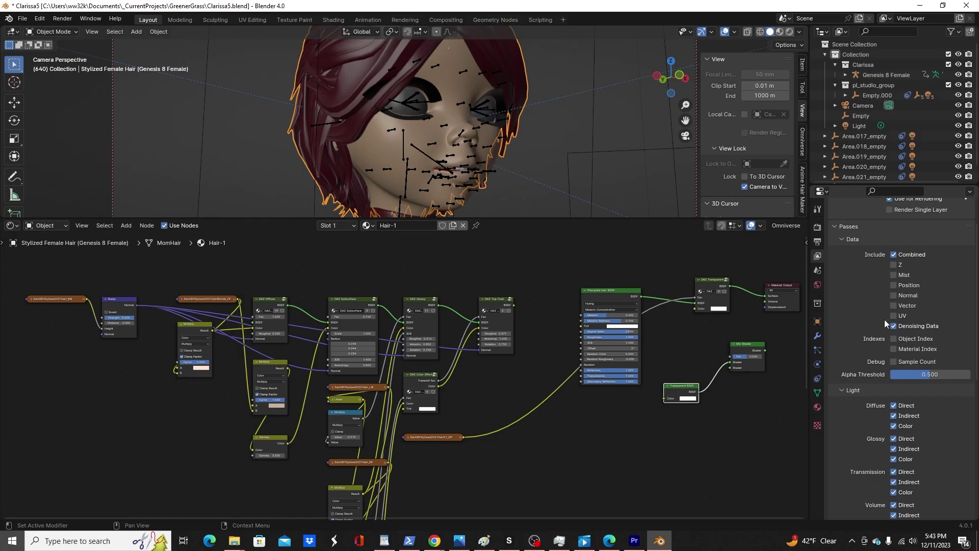
{"action": "left_click", "coordinate": [446, 20]}
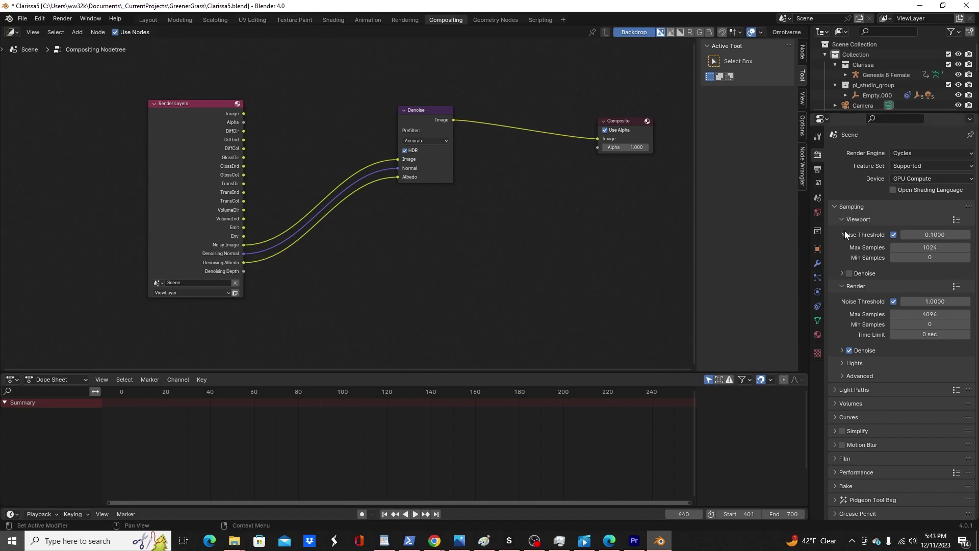
- Display the Output properties: 3840×2160 px, frames 401–700, 16-bit RGBA PNG
{"action": "left_click", "coordinate": [817, 169]}
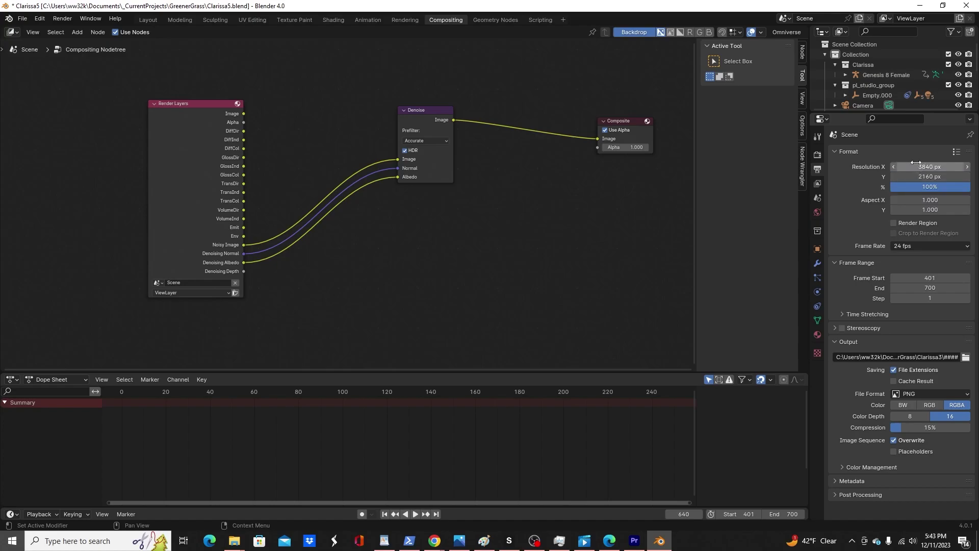
- In Premiere Pro, move the playhead back to the blonde-haired 0401.png render at 00:00:38:05
{"action": "left_click", "coordinate": [634, 541]}
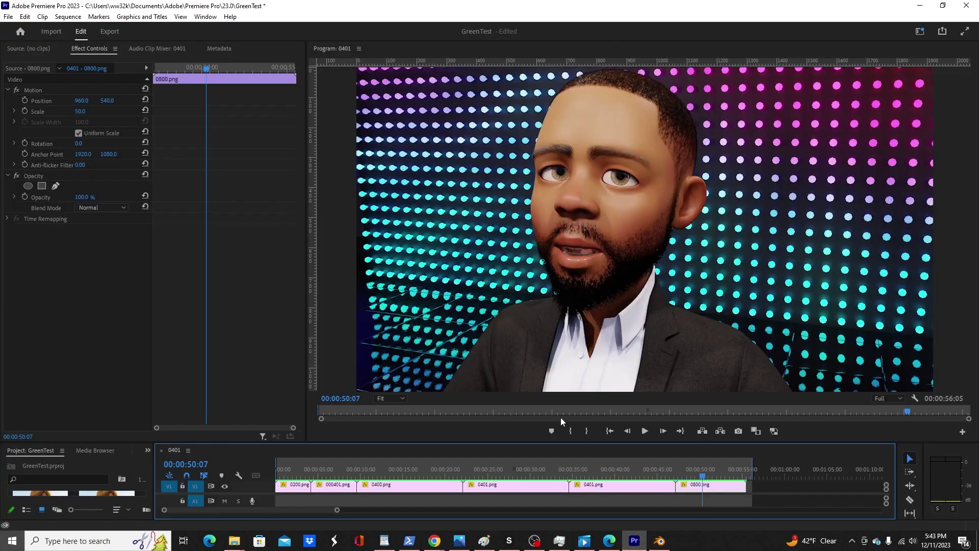
{"action": "left_click_drag", "start_coordinate": [703, 471], "coordinate": [600, 470]}
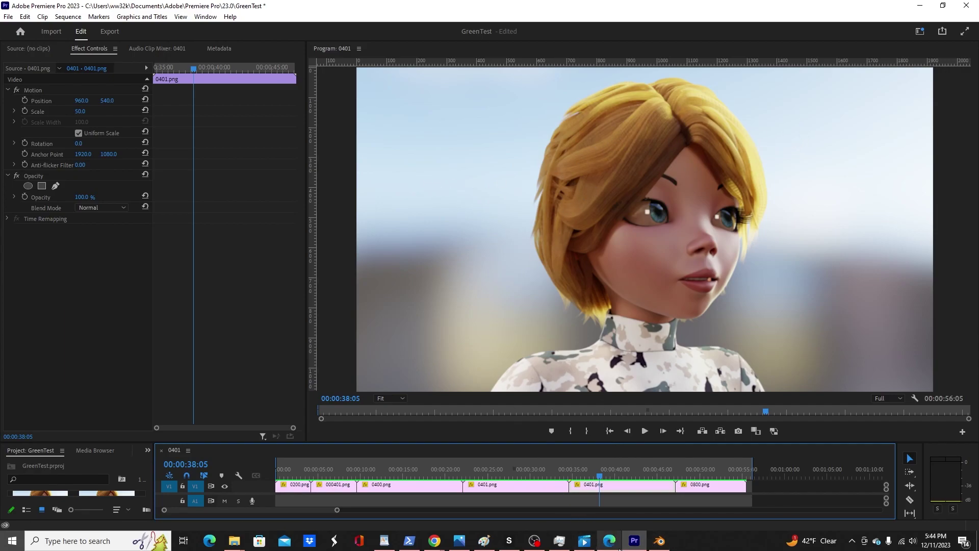
- In Blender's Layout, check output frame range, then Cycles sampling: 4096 samples, OpenImageDenoise
{"action": "left_click", "coordinate": [658, 541]}
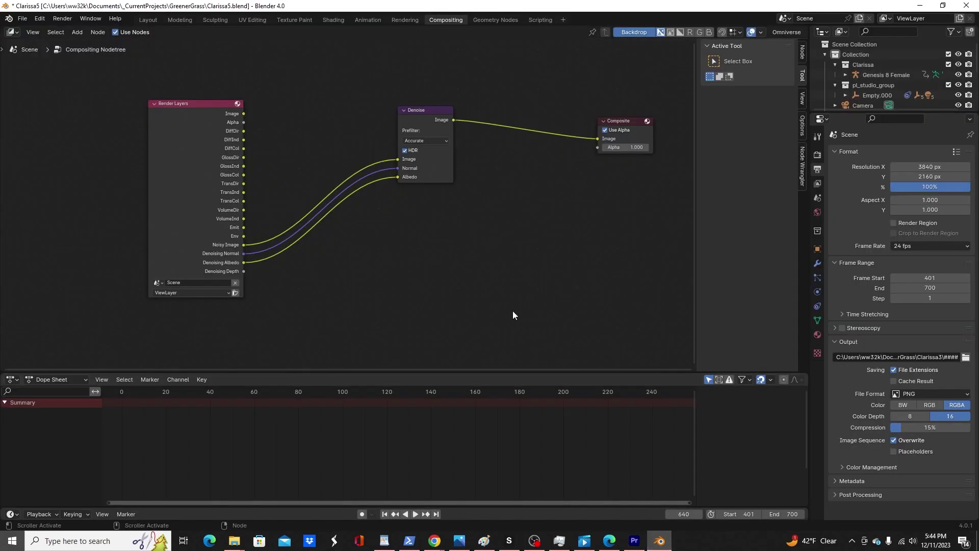
{"action": "left_click", "coordinate": [149, 20]}
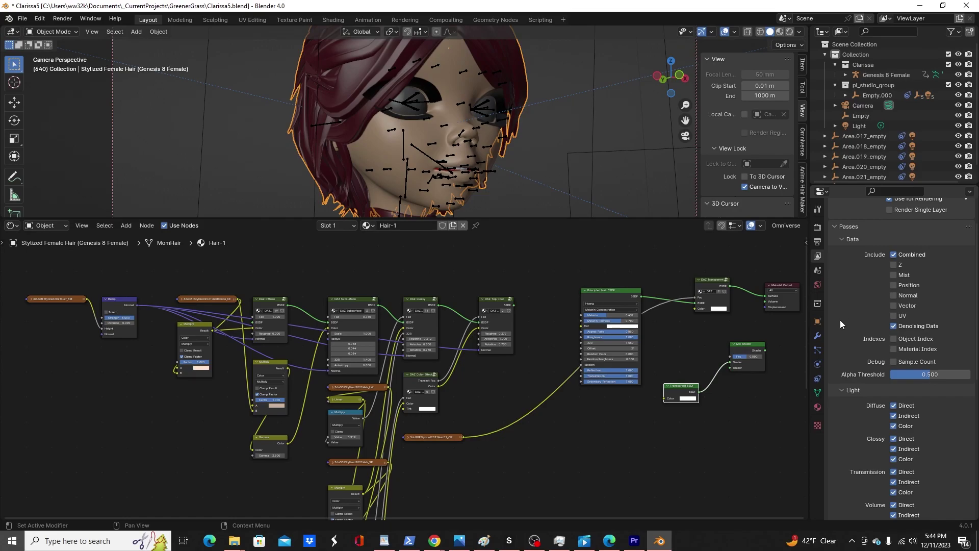
{"action": "scroll", "coordinate": [900, 305], "scroll_direction": "up", "scroll_amount": 3}
{"action": "scroll", "coordinate": [899, 305], "scroll_direction": "down", "scroll_amount": 10}
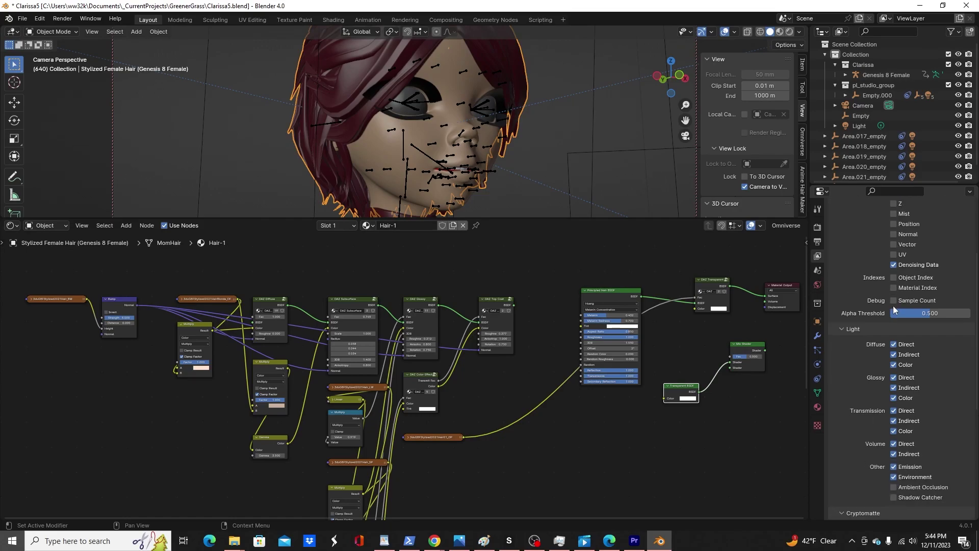
{"action": "scroll", "coordinate": [882, 297], "scroll_direction": "up", "scroll_amount": 10}
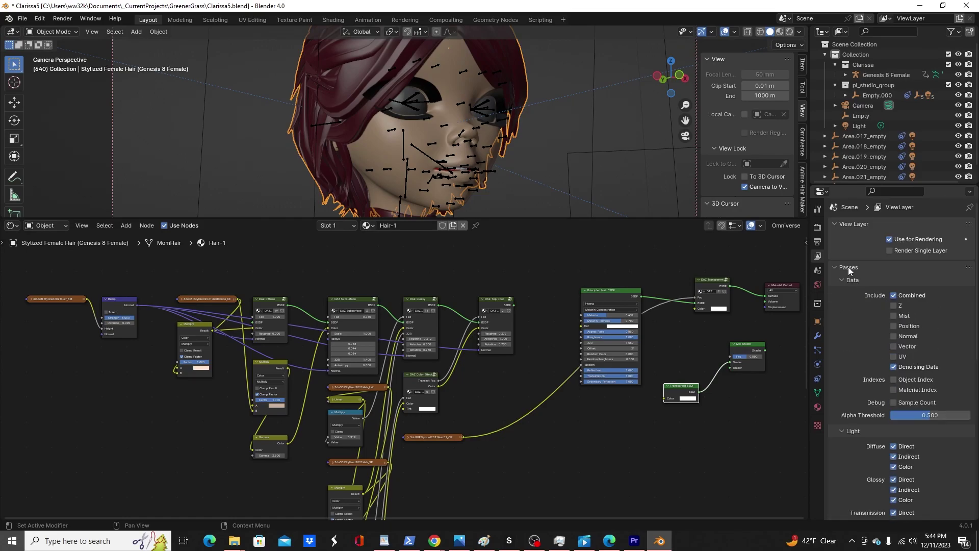
{"action": "left_click", "coordinate": [818, 241]}
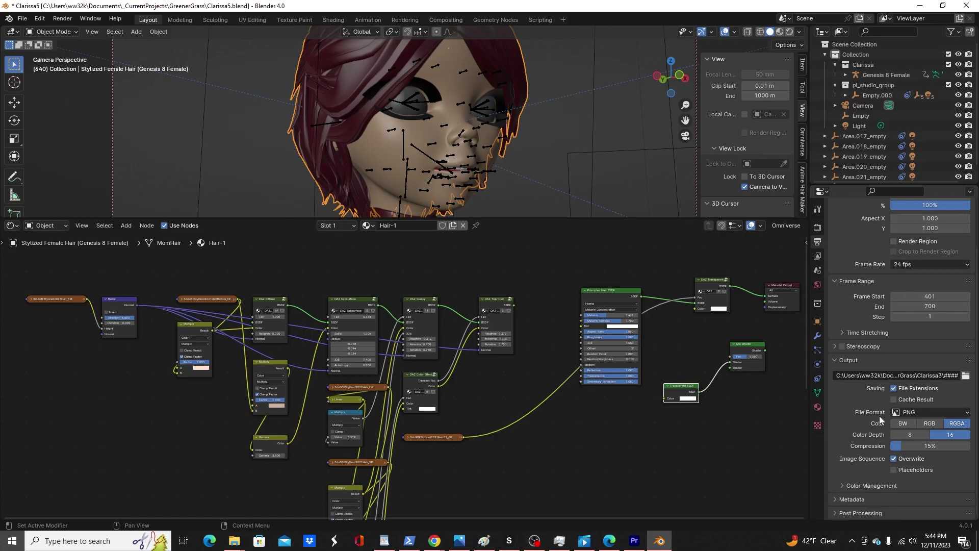
{"action": "left_click", "coordinate": [818, 227]}
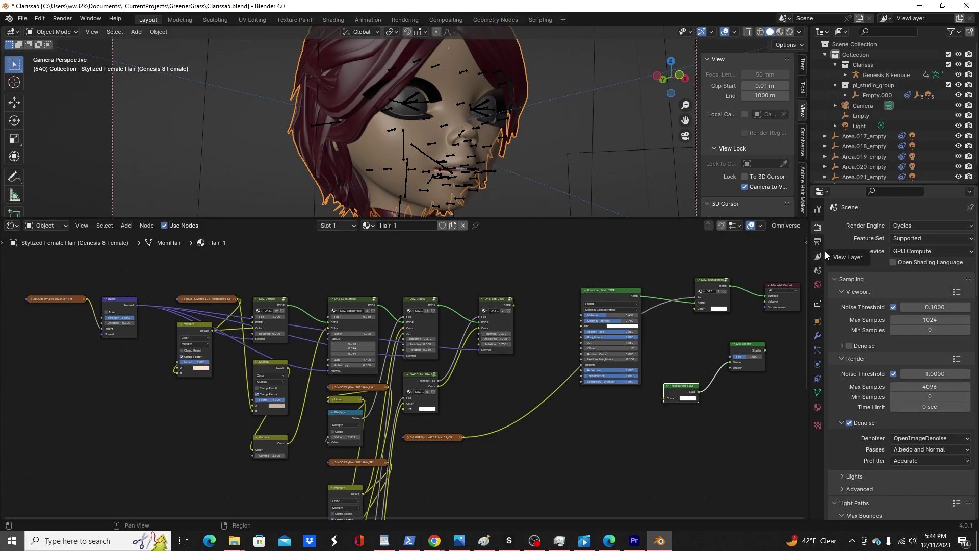
- Switch to Chrome and open the SheepIt WillGenToonTest project tab
{"action": "mouse_move", "coordinate": [428, 542]}
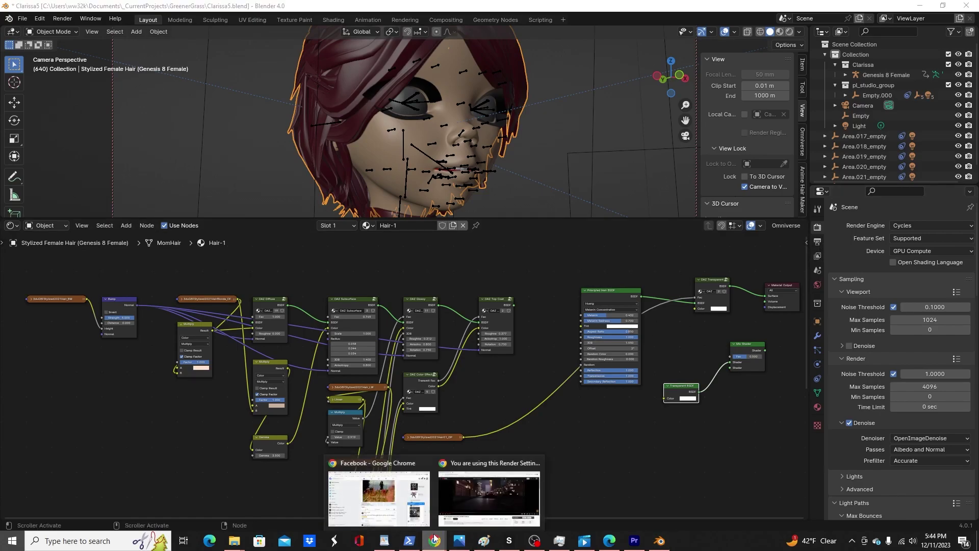
{"action": "mouse_move", "coordinate": [467, 514]}
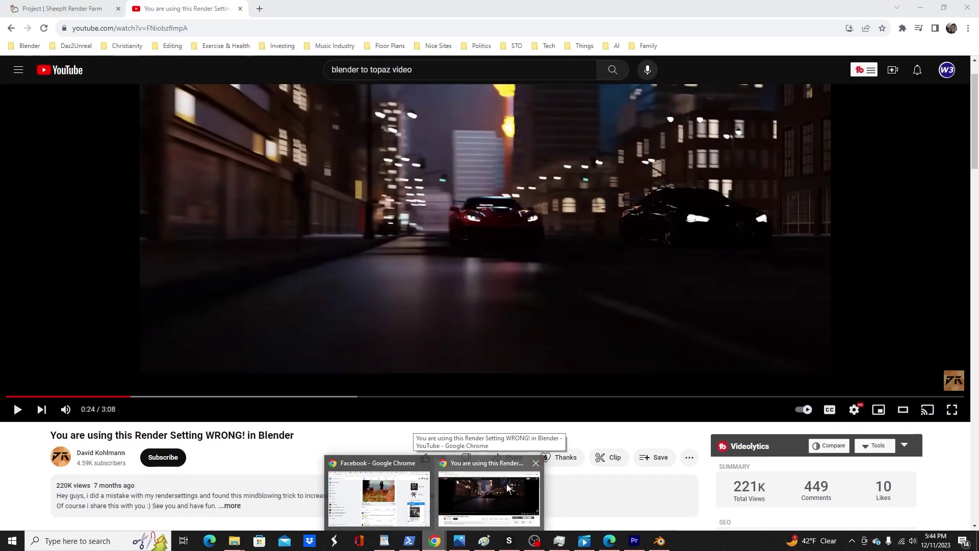
{"action": "left_click", "coordinate": [506, 488]}
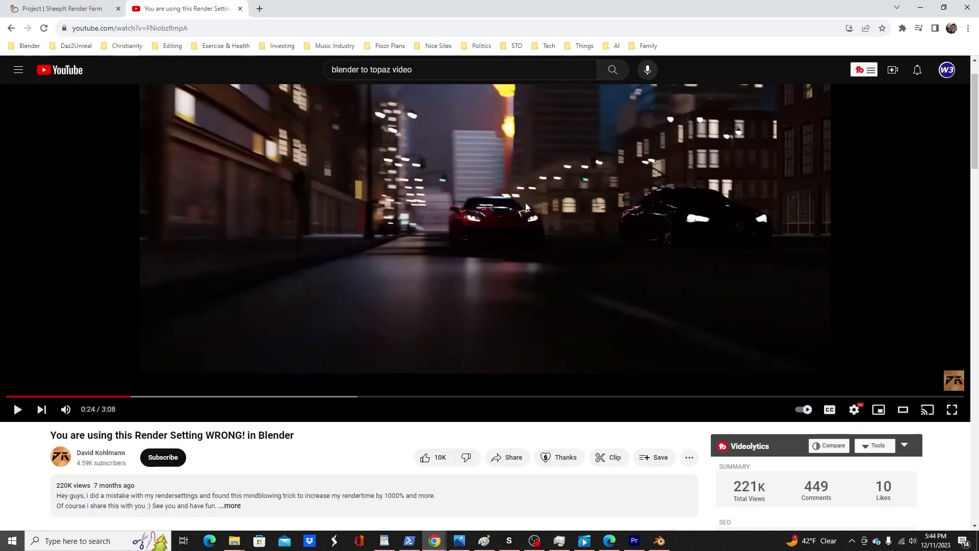
{"action": "left_click", "coordinate": [62, 9]}
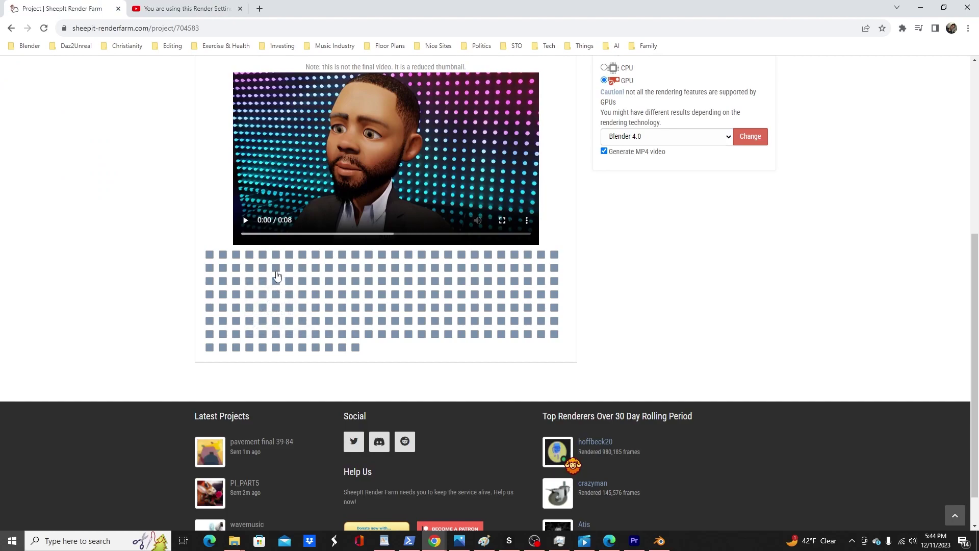
- Inspect the frame grid, then highlight the 0m26s reference per-frame render time in Summary
{"action": "mouse_move", "coordinate": [276, 272]}
{"action": "mouse_move", "coordinate": [476, 284]}
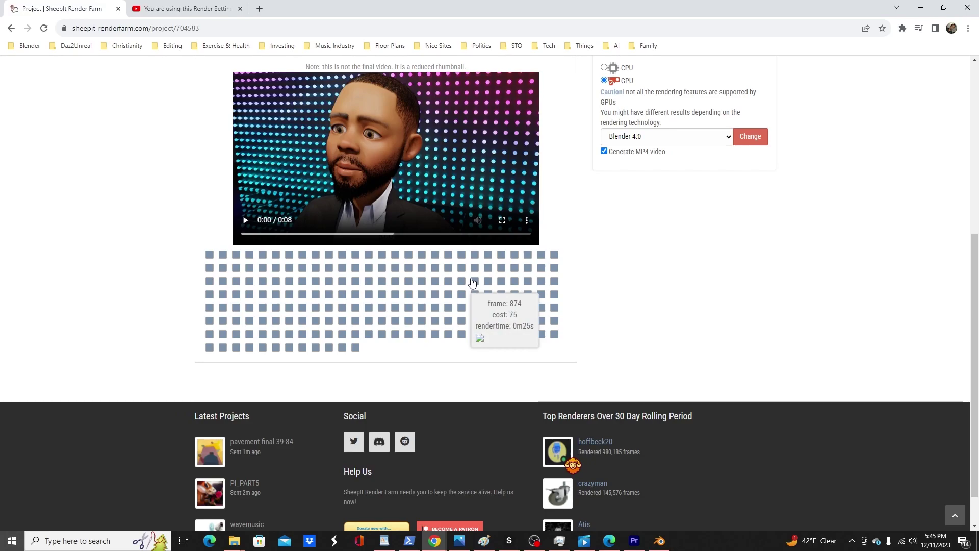
{"action": "mouse_move", "coordinate": [528, 272]}
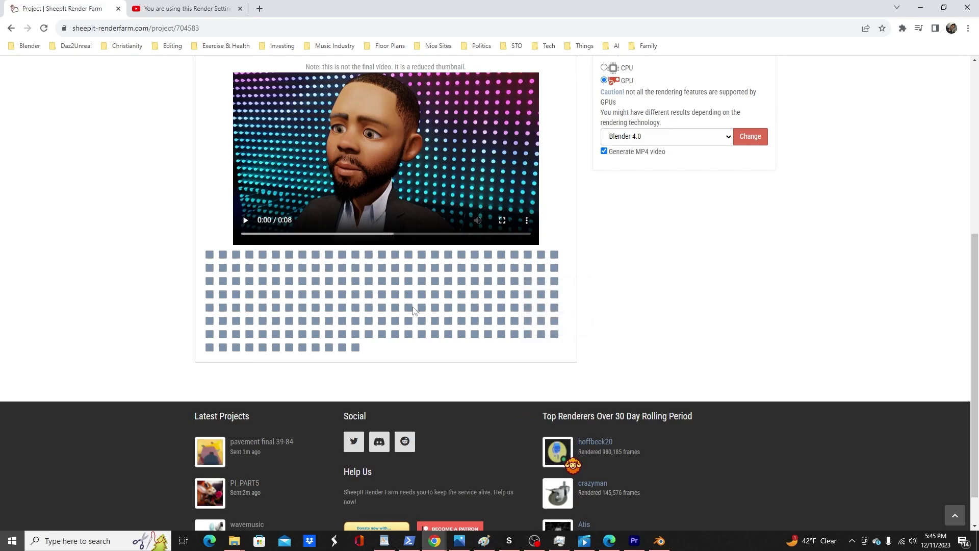
{"action": "mouse_move", "coordinate": [409, 310]}
{"action": "mouse_move", "coordinate": [330, 338]}
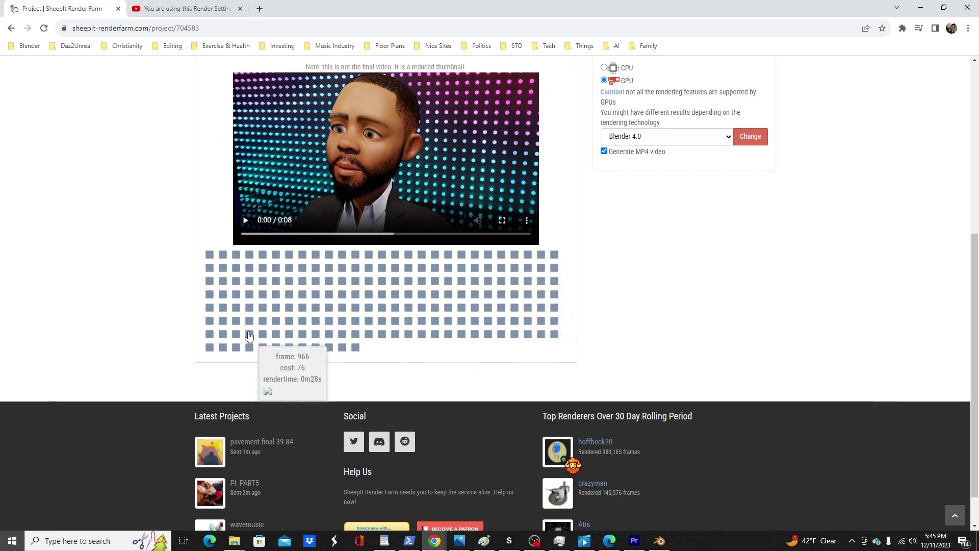
{"action": "scroll", "coordinate": [268, 294], "scroll_direction": "up", "scroll_amount": 6}
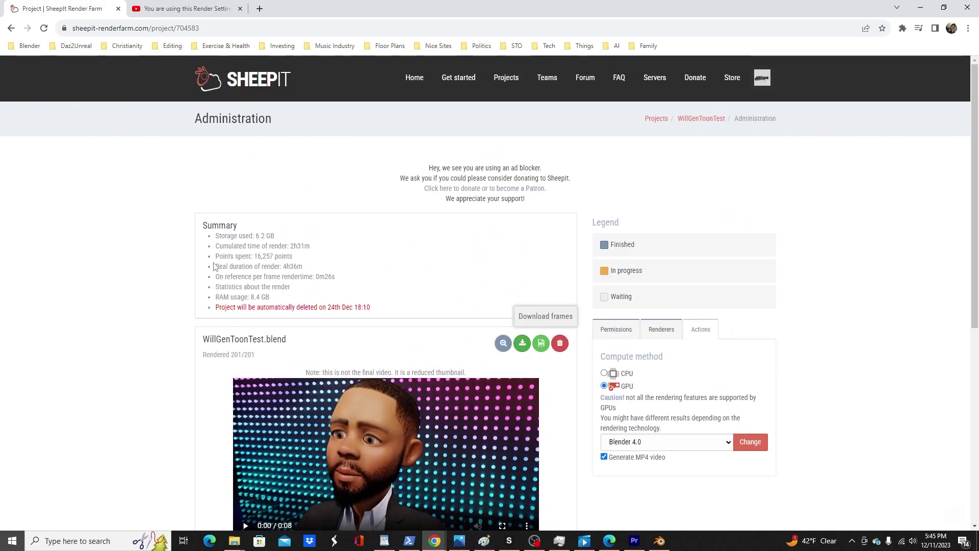
{"action": "scroll", "coordinate": [279, 280], "scroll_direction": "down", "scroll_amount": 4}
{"action": "scroll", "coordinate": [291, 296], "scroll_direction": "up", "scroll_amount": 3}
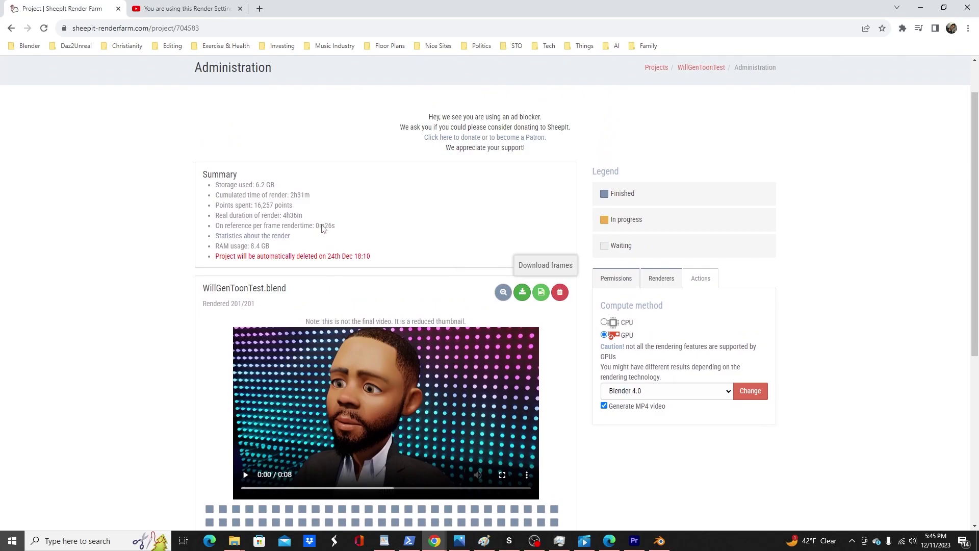
{"action": "left_click_drag", "start_coordinate": [319, 227], "coordinate": [336, 228]}
{"action": "left_click_drag", "start_coordinate": [237, 227], "coordinate": [339, 233]}
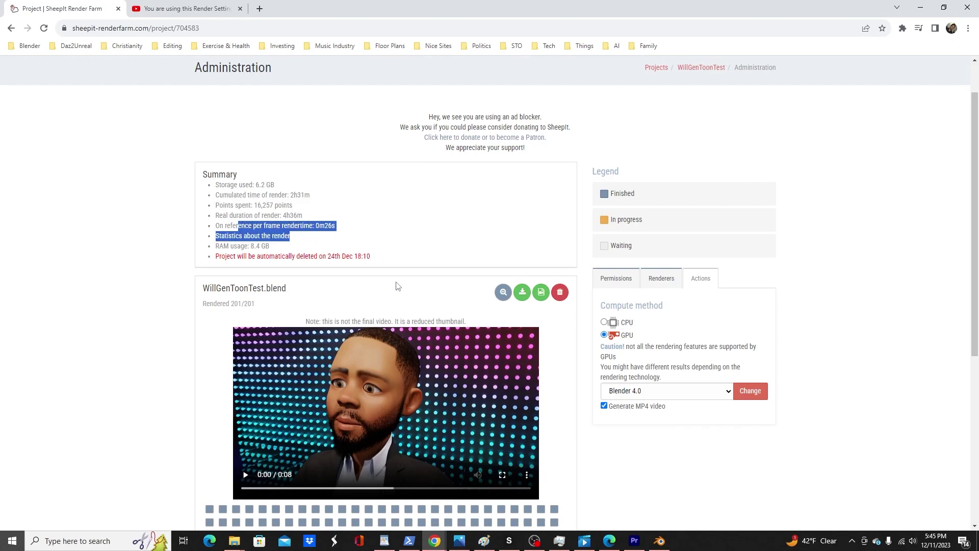
- Return to Blender and scroll through the full Render properties
{"action": "left_click", "coordinate": [659, 541]}
{"action": "scroll", "coordinate": [856, 356], "scroll_direction": "down", "scroll_amount": 10}
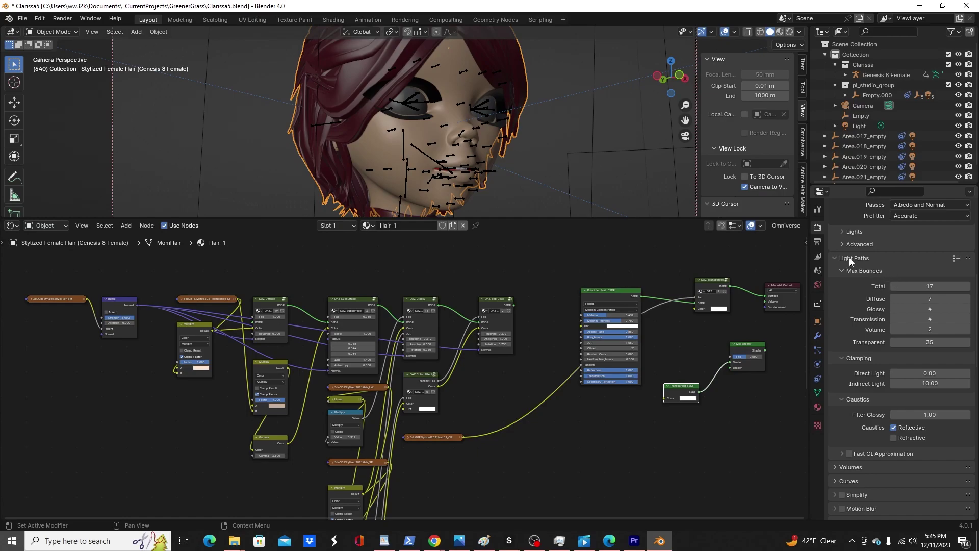
{"action": "scroll", "coordinate": [913, 316], "scroll_direction": "down", "scroll_amount": 1}
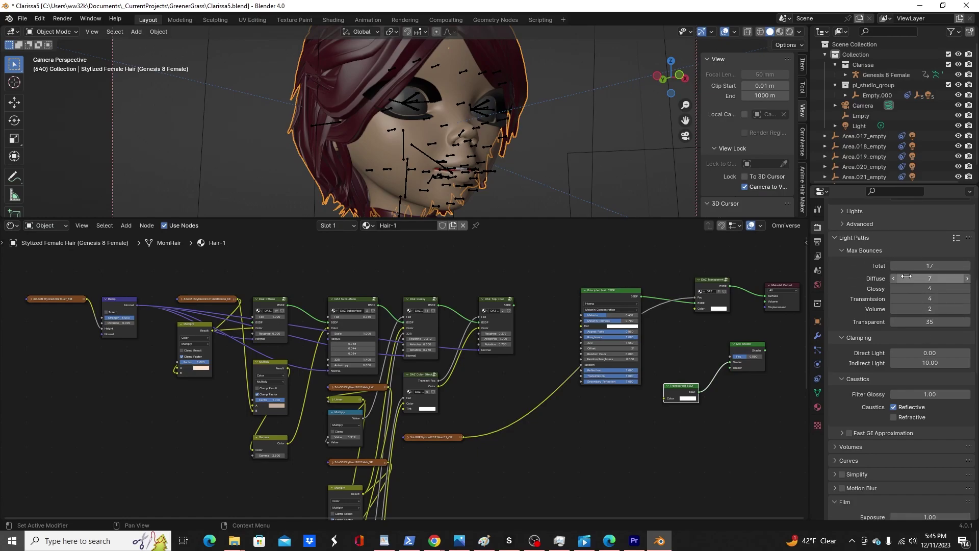
{"action": "scroll", "coordinate": [916, 332], "scroll_direction": "down", "scroll_amount": 2}
{"action": "scroll", "coordinate": [900, 357], "scroll_direction": "down", "scroll_amount": 1}
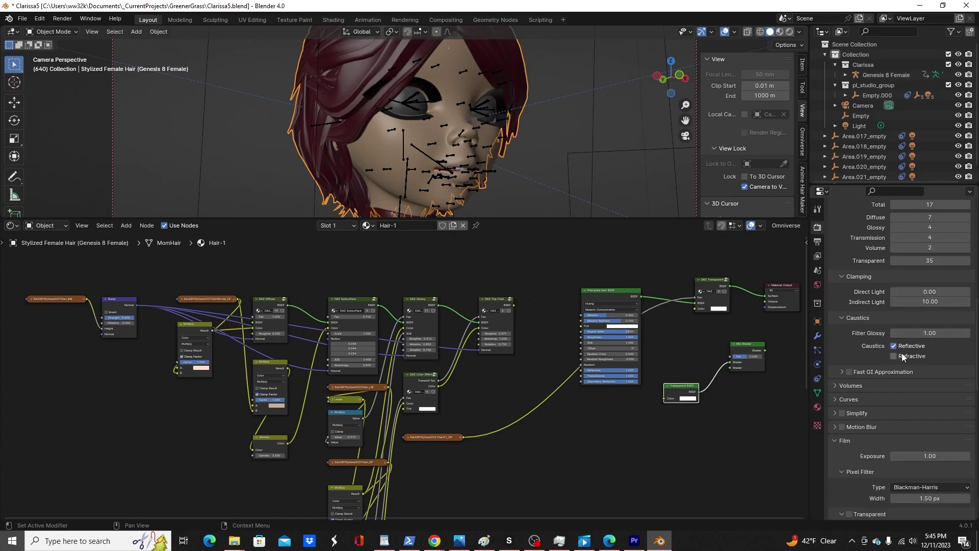
{"action": "scroll", "coordinate": [908, 354], "scroll_direction": "down", "scroll_amount": 3}
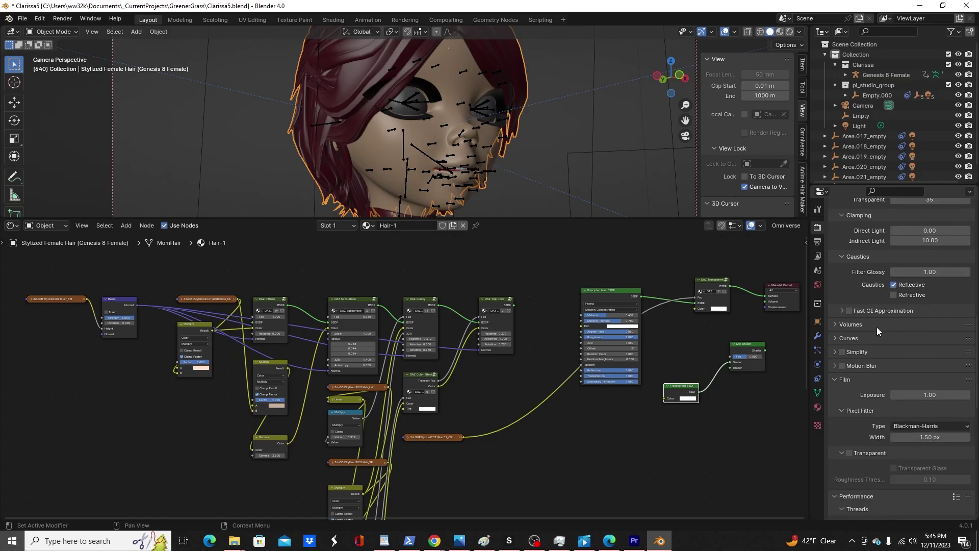
{"action": "scroll", "coordinate": [871, 327], "scroll_direction": "down", "scroll_amount": 13}
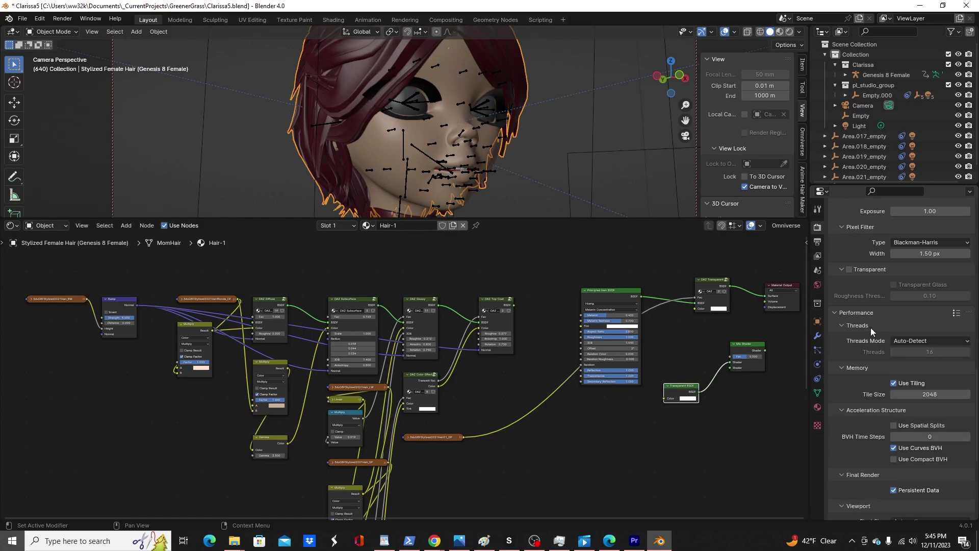
{"action": "scroll", "coordinate": [871, 330], "scroll_direction": "down", "scroll_amount": 5}
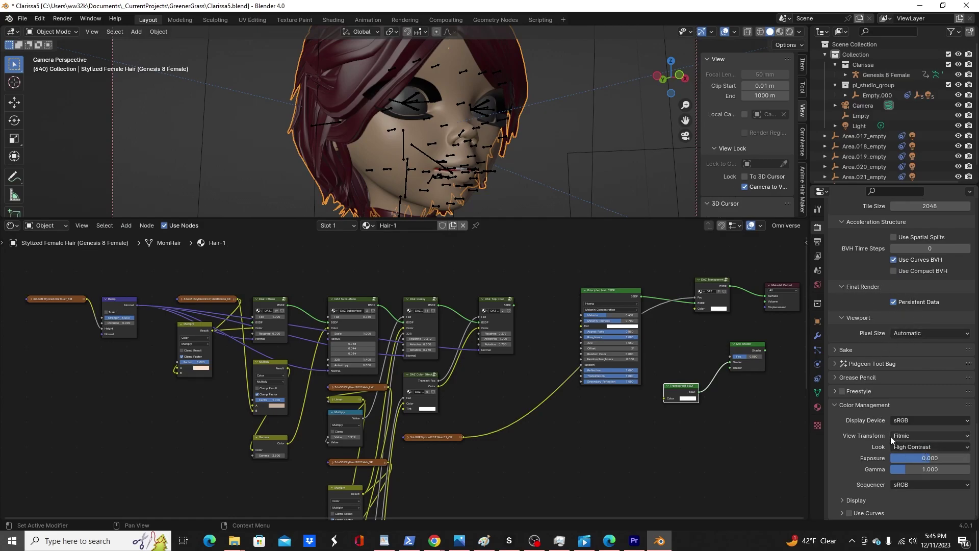
{"action": "scroll", "coordinate": [917, 424], "scroll_direction": "up", "scroll_amount": 7}
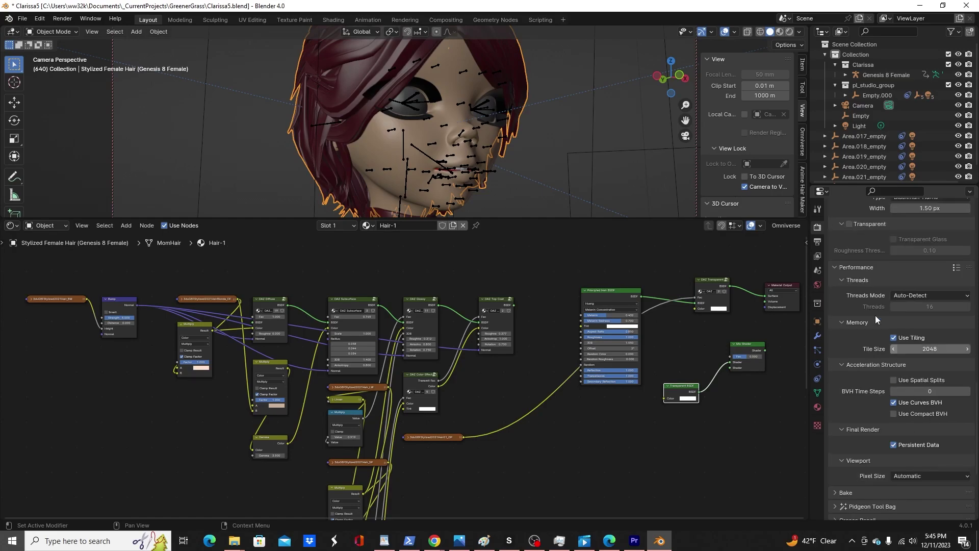
- Revisit the Output settings and the View Layer passes
{"action": "left_click", "coordinate": [817, 244]}
{"action": "scroll", "coordinate": [883, 262], "scroll_direction": "down", "scroll_amount": 1}
{"action": "left_click", "coordinate": [818, 256]}
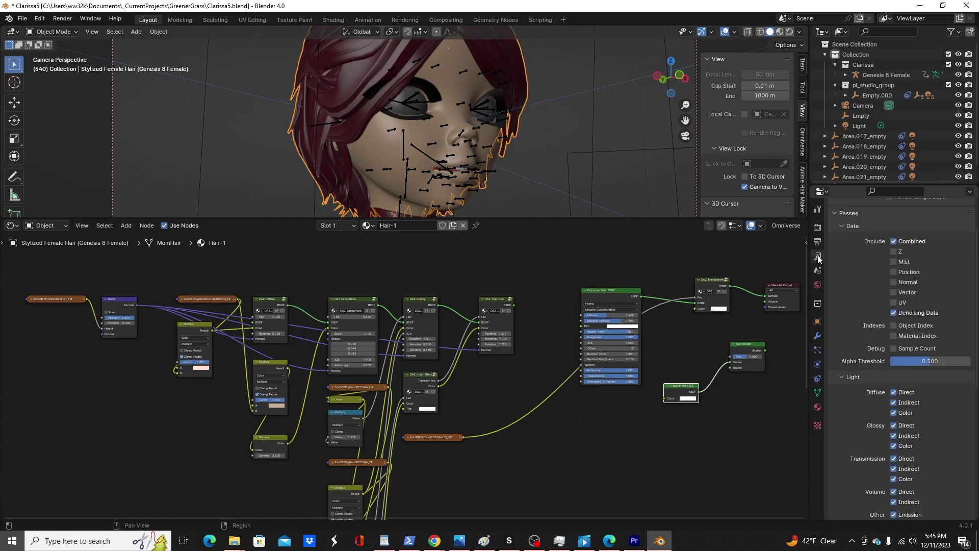
{"action": "left_click", "coordinate": [819, 277]}
{"action": "left_click", "coordinate": [818, 285]}
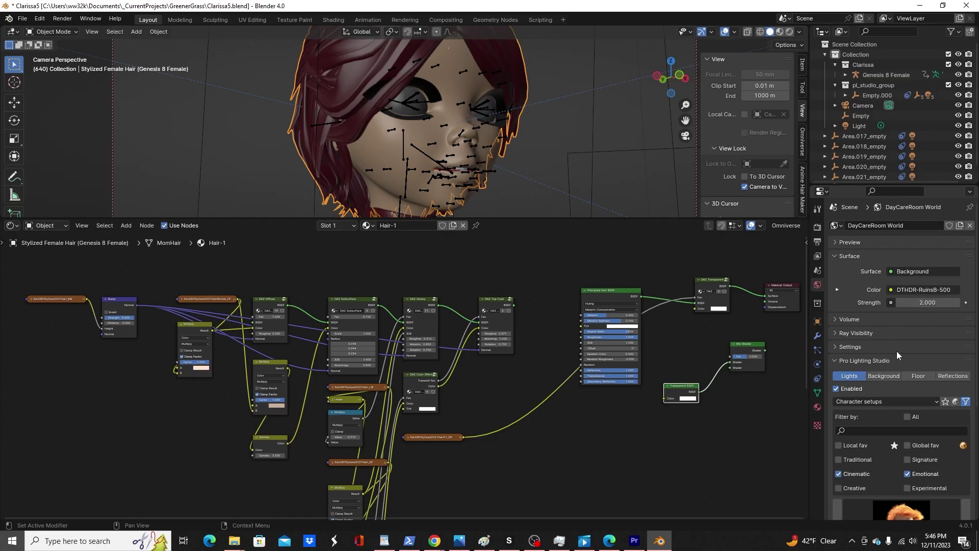
{"action": "scroll", "coordinate": [923, 388], "scroll_direction": "down", "scroll_amount": 5}
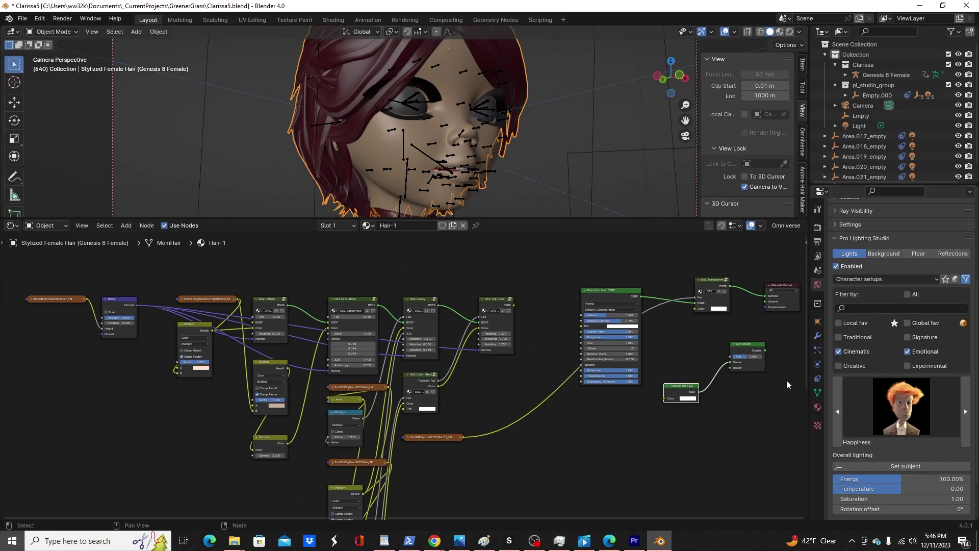
- Pan and zoom around the Hair-1 node tree to reach the Principled Hair BSDF
{"action": "middle_click_drag", "start_coordinate": [721, 401], "coordinate": [581, 391]}
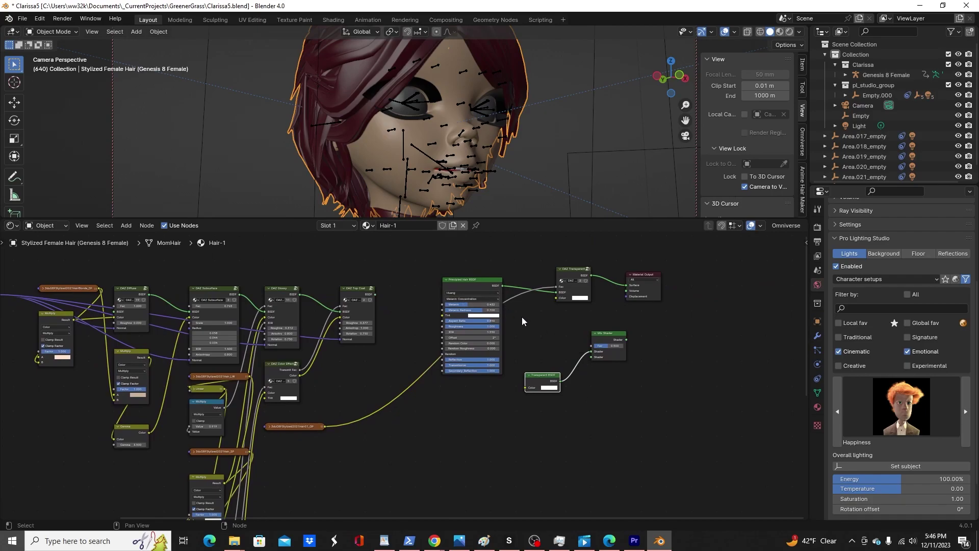
{"action": "scroll", "coordinate": [555, 340], "scroll_direction": "up", "scroll_amount": 2}
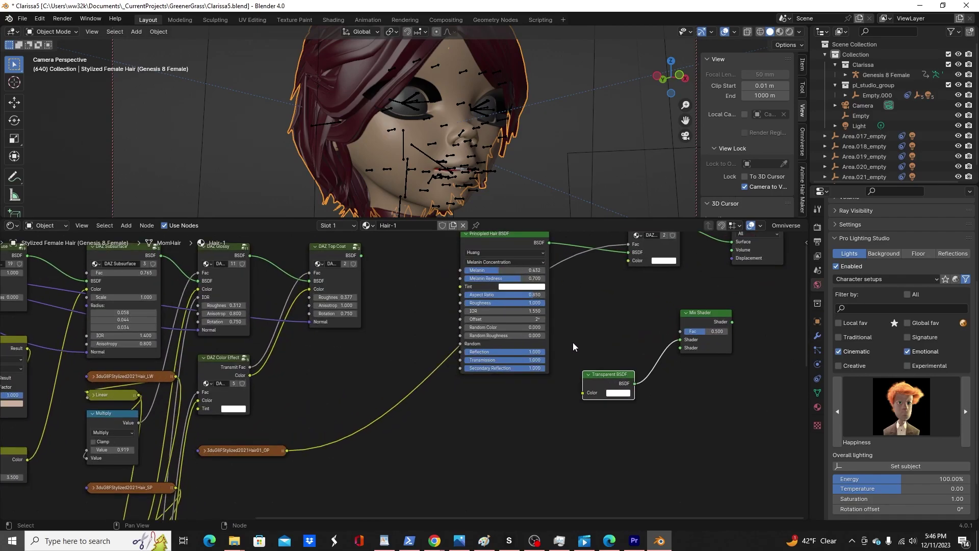
{"action": "scroll", "coordinate": [588, 350], "scroll_direction": "down", "scroll_amount": 2}
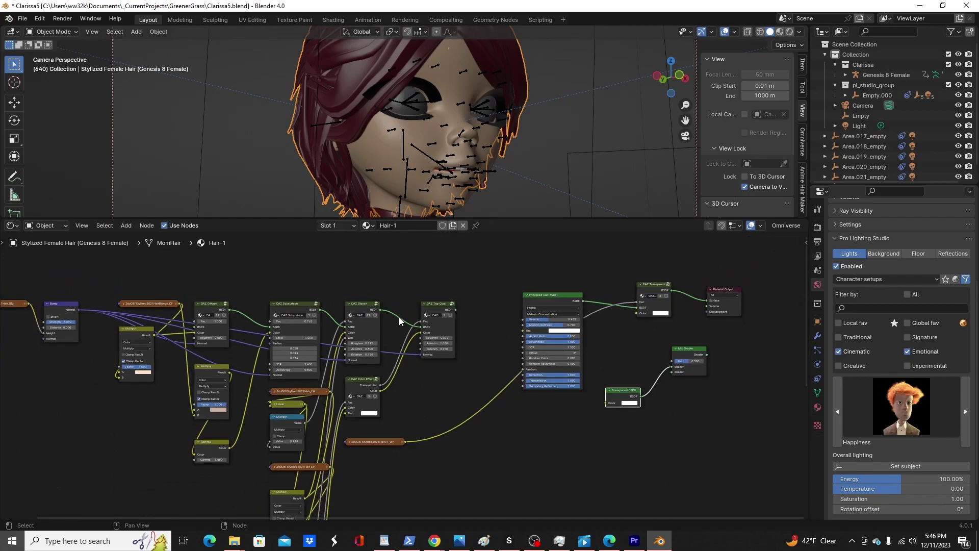
{"action": "middle_click_drag", "start_coordinate": [460, 359], "coordinate": [567, 356]}
{"action": "scroll", "coordinate": [561, 354], "scroll_direction": "up", "scroll_amount": 4}
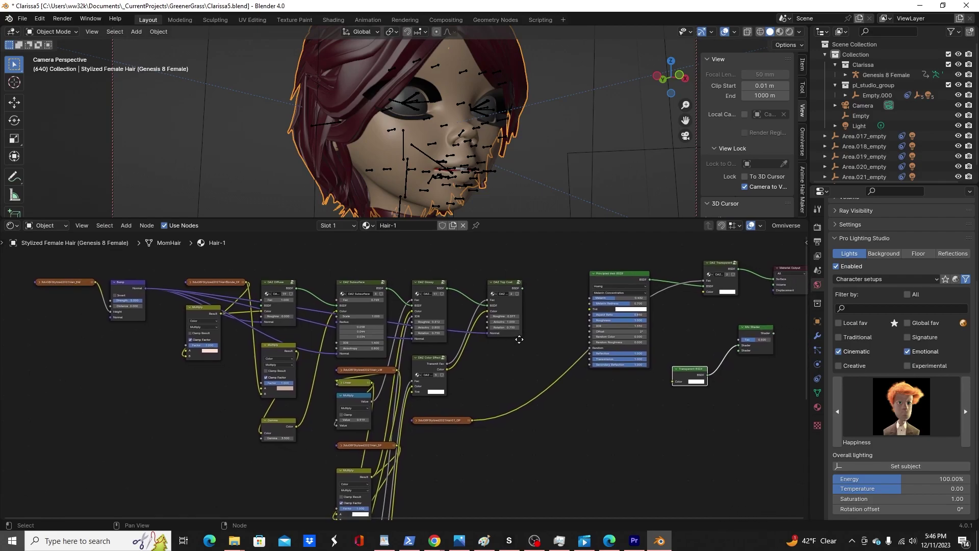
{"action": "middle_click_drag", "start_coordinate": [484, 359], "coordinate": [606, 403]}
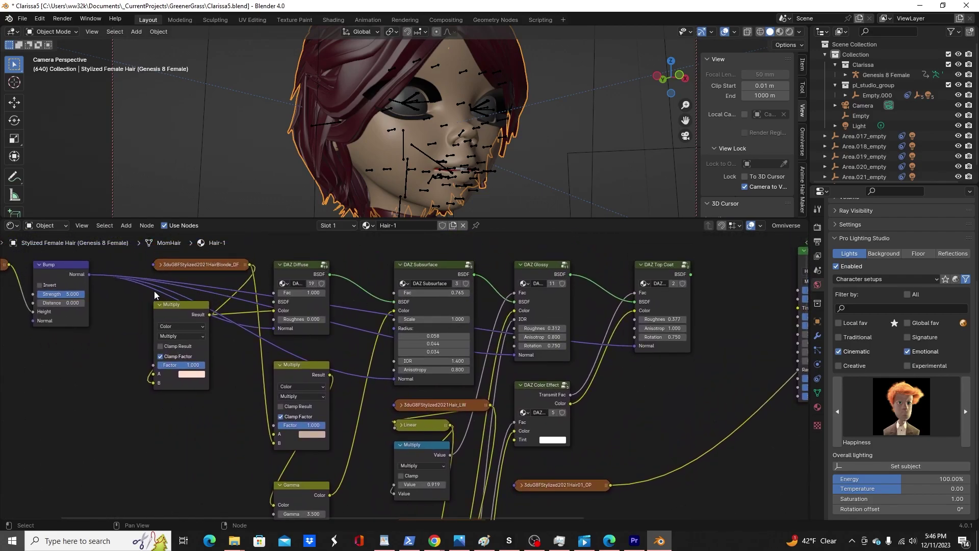
{"action": "scroll", "coordinate": [154, 291], "scroll_direction": "down", "scroll_amount": 1}
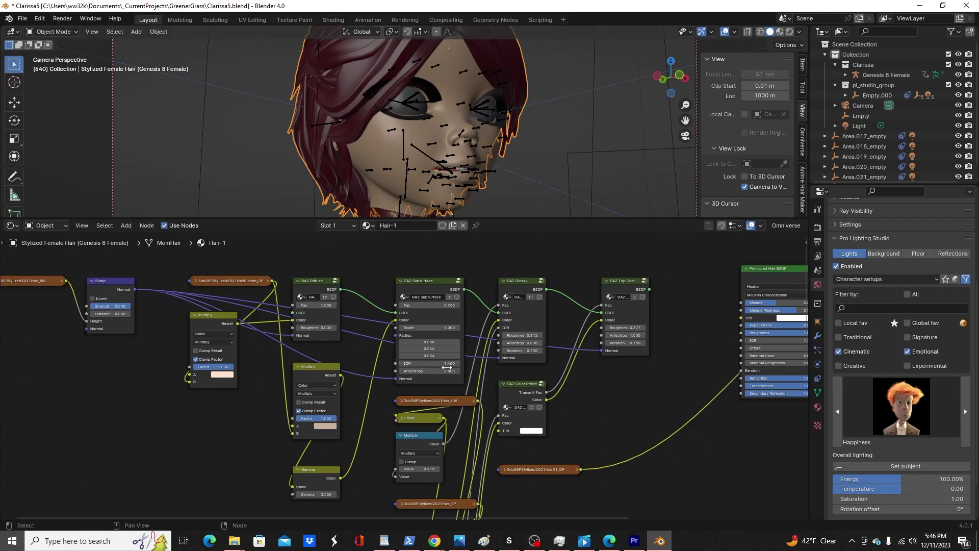
{"action": "middle_click_drag", "start_coordinate": [638, 490], "coordinate": [368, 483]}
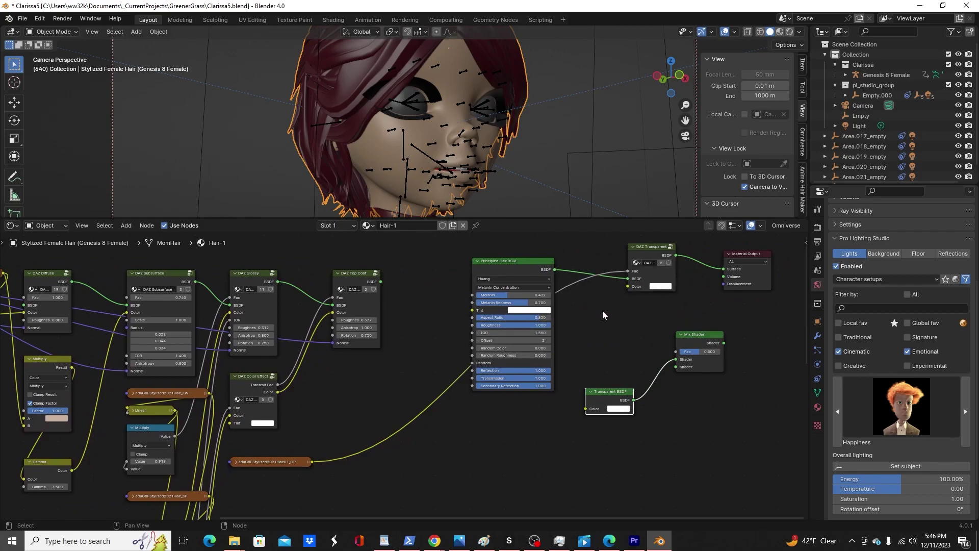
{"action": "middle_click_drag", "start_coordinate": [448, 303], "coordinate": [405, 312]}
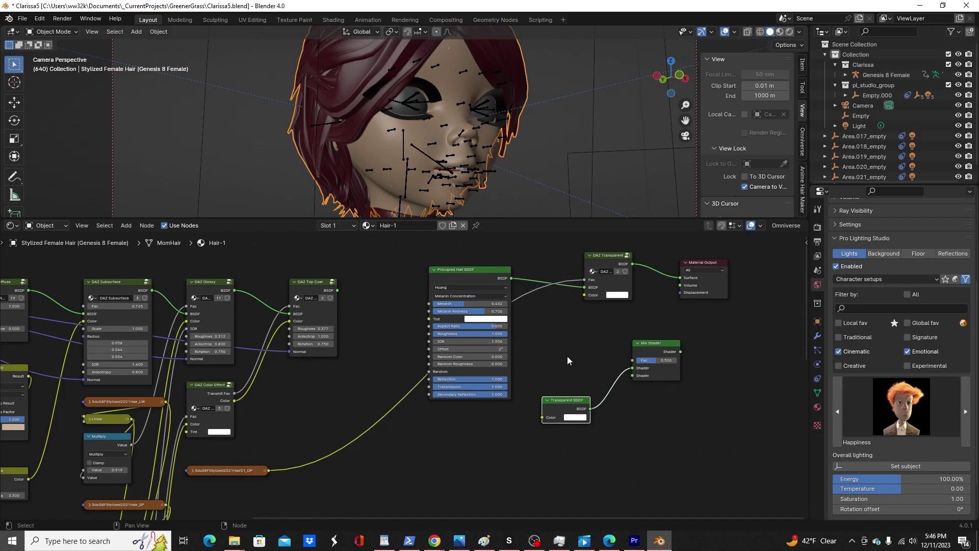
{"action": "middle_click_drag", "start_coordinate": [649, 387], "coordinate": [687, 366]}
- Move the 3duG8FStylized2021Hair01_OP opacity texture node above the Principled Hair BSDF
{"action": "left_click_drag", "start_coordinate": [275, 456], "coordinate": [442, 230]}
{"action": "scroll", "coordinate": [426, 333], "scroll_direction": "up", "scroll_amount": 2}
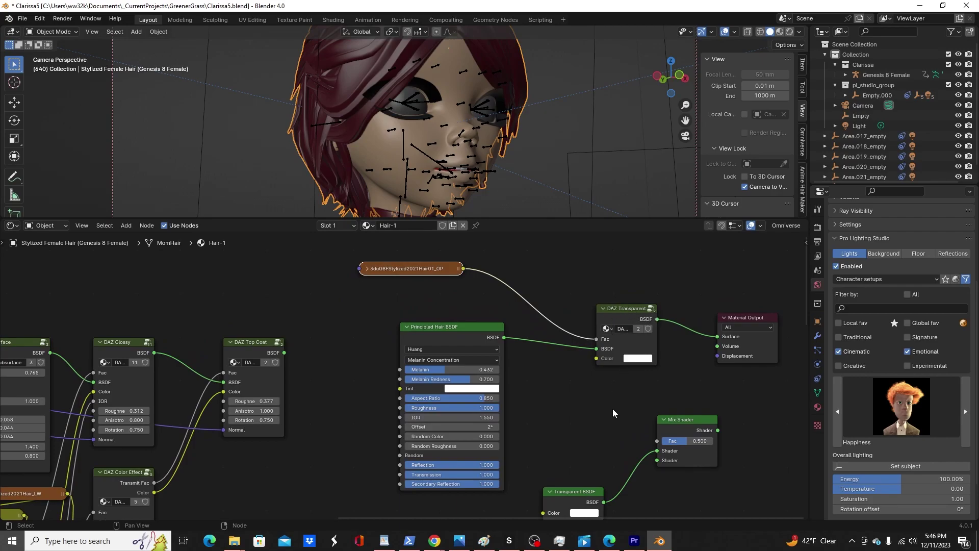
{"action": "middle_click_drag", "start_coordinate": [611, 411], "coordinate": [581, 358]}
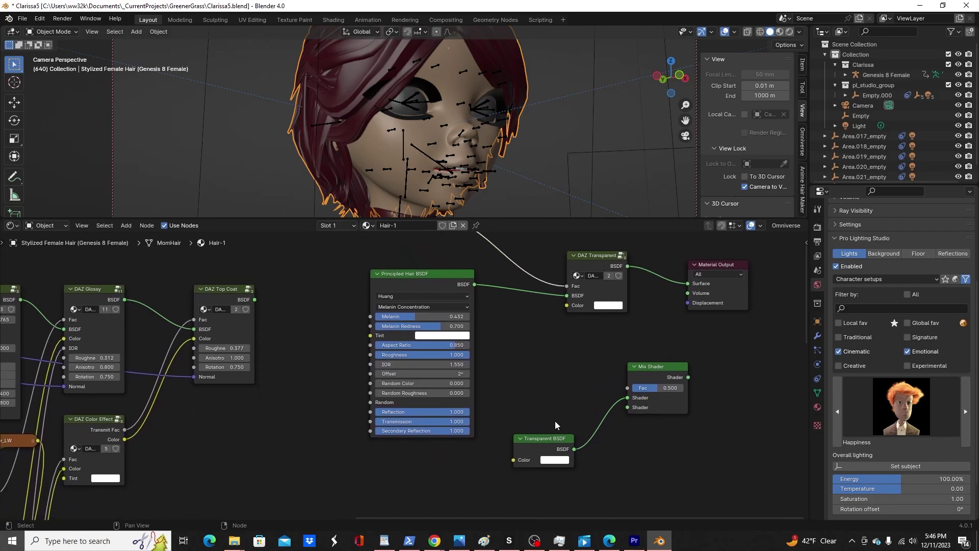
- Move the Transparent BSDF closer to the Mix Shader and recentre on the Principled Hair BSDF
{"action": "left_click_drag", "start_coordinate": [536, 451], "coordinate": [586, 431]}
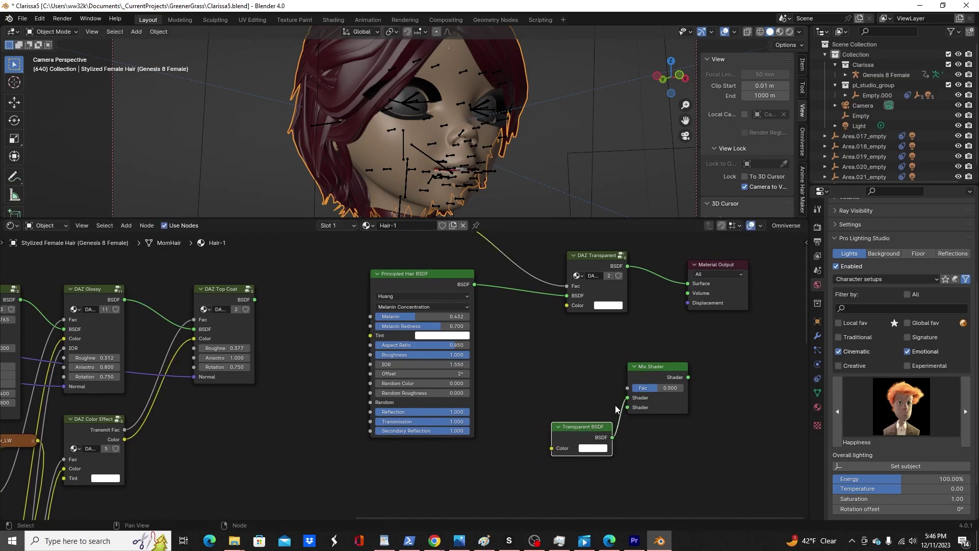
{"action": "middle_click_drag", "start_coordinate": [543, 335], "coordinate": [532, 393]}
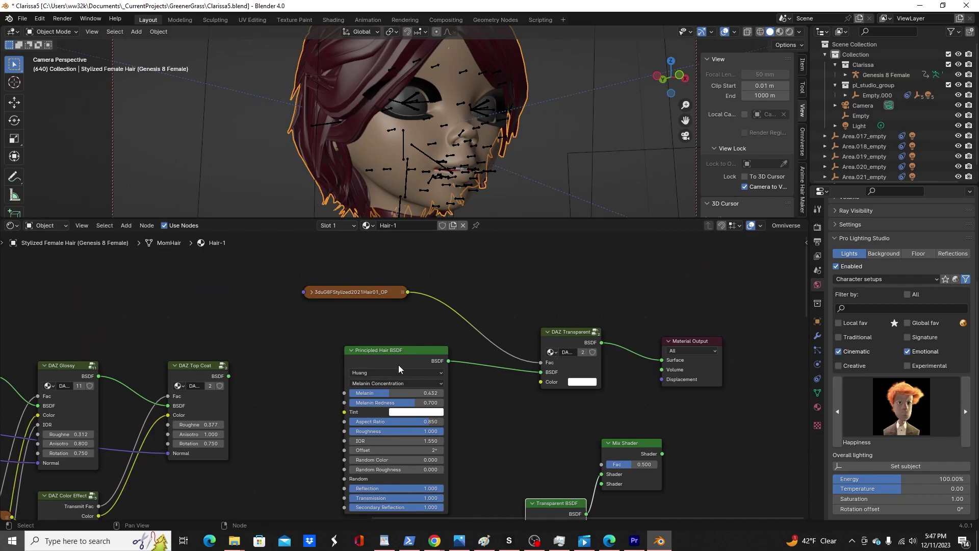
{"action": "middle_click_drag", "start_coordinate": [398, 370], "coordinate": [632, 357]}
{"action": "scroll", "coordinate": [268, 367], "scroll_direction": "down", "scroll_amount": 3}
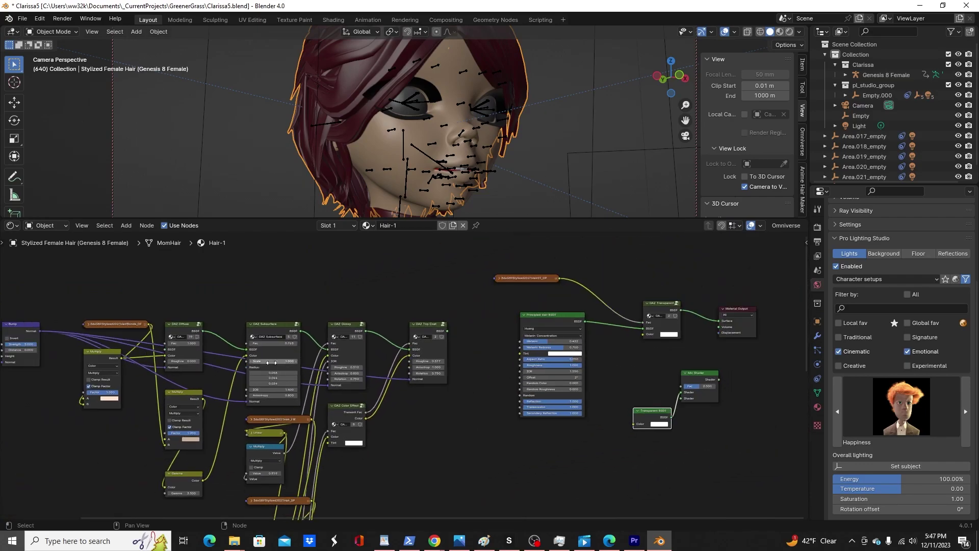
{"action": "scroll", "coordinate": [267, 367], "scroll_direction": "down", "scroll_amount": 1}
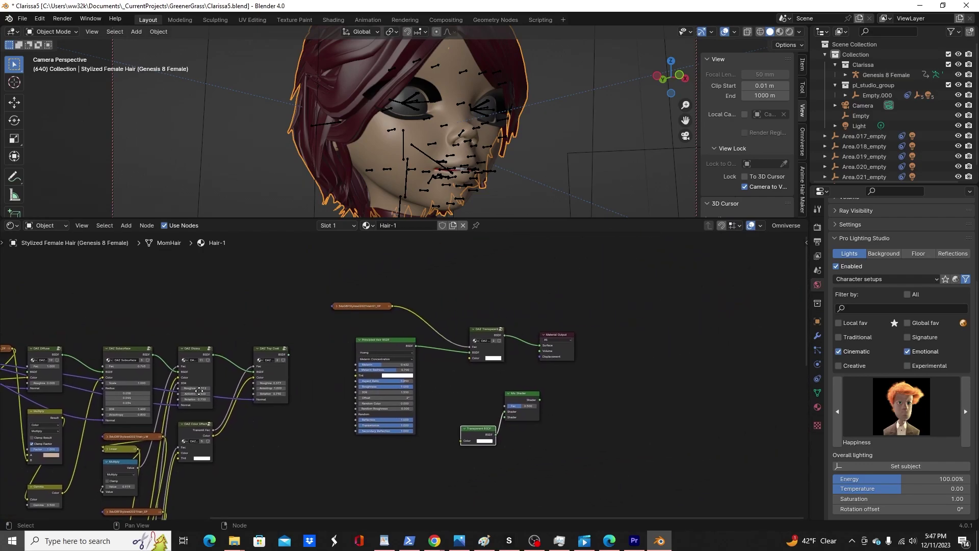
{"action": "scroll", "coordinate": [352, 365], "scroll_direction": "up", "scroll_amount": 4}
{"action": "middle_click_drag", "start_coordinate": [412, 356], "coordinate": [482, 372]}
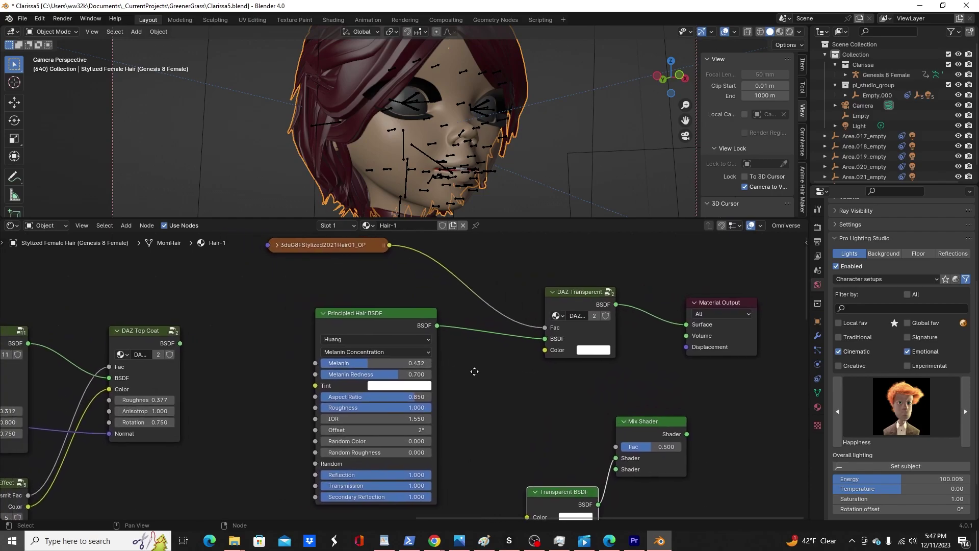
{"action": "scroll", "coordinate": [483, 372], "scroll_direction": "up", "scroll_amount": 4}
{"action": "scroll", "coordinate": [497, 371], "scroll_direction": "up", "scroll_amount": 2}
{"action": "left_click", "coordinate": [467, 314]}
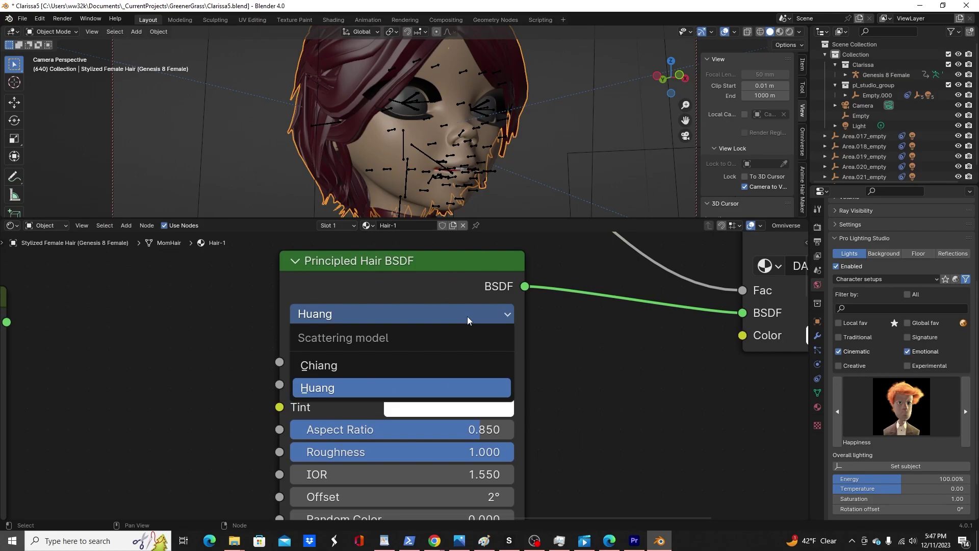
{"action": "left_click", "coordinate": [399, 292]}
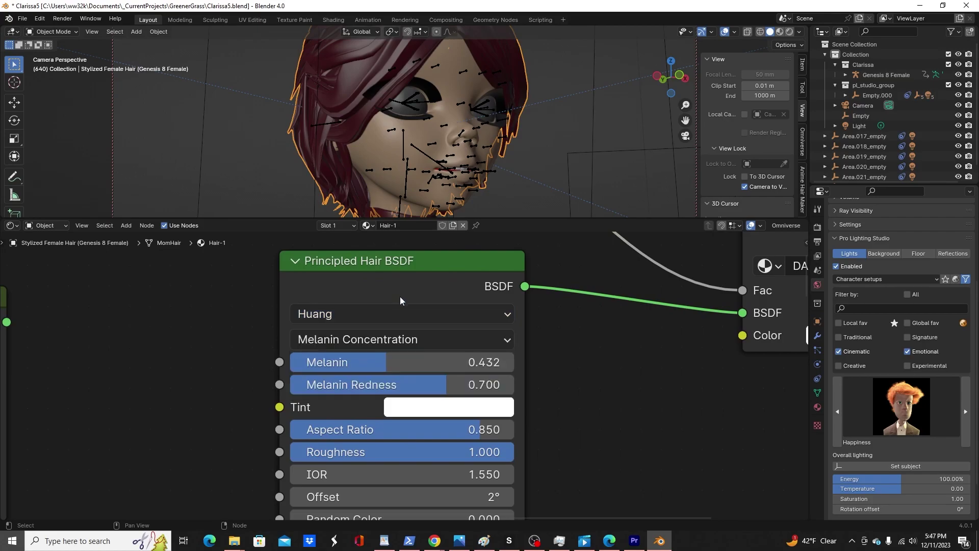
{"action": "left_click", "coordinate": [321, 343]}
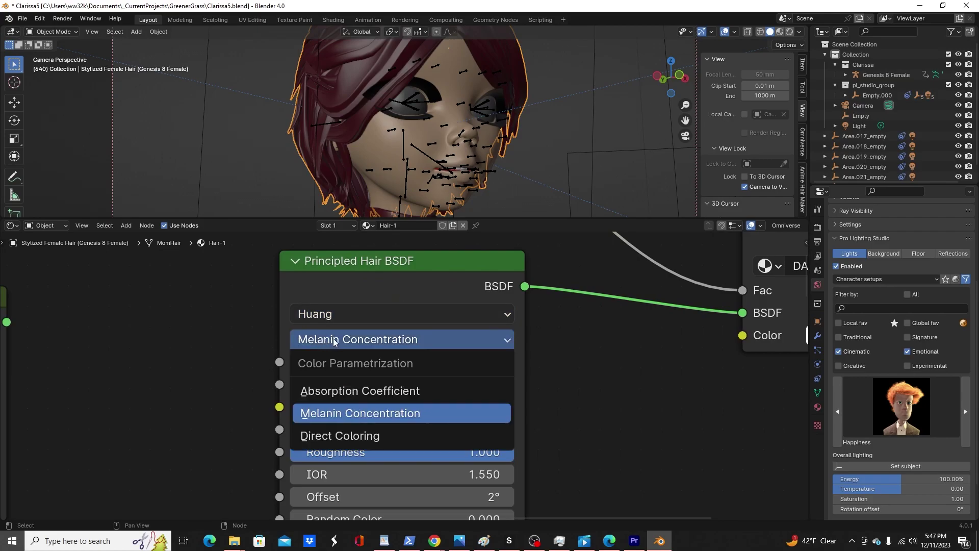
{"action": "left_click", "coordinate": [432, 327]}
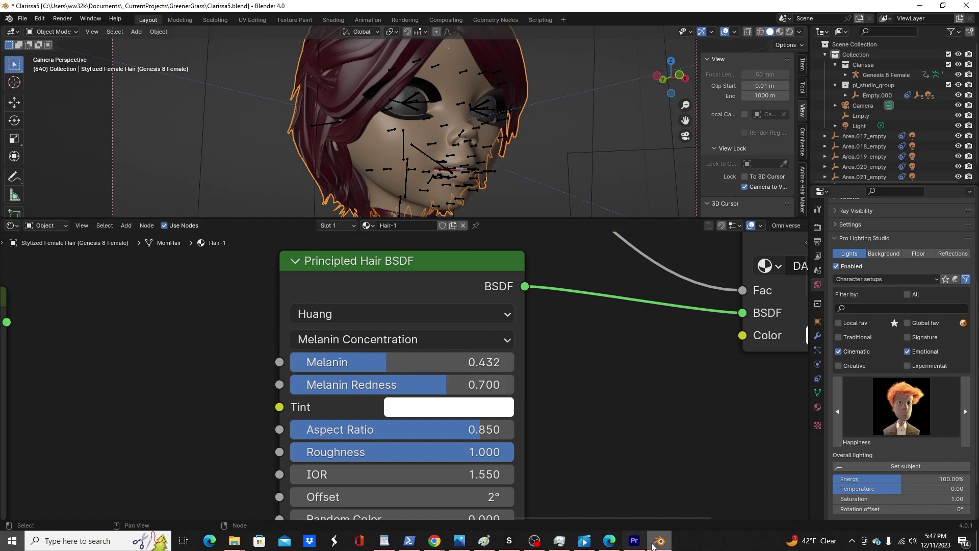
- In Premiere Pro, scrub the playhead back to the blue-haired character's 000401.png render
{"action": "left_click", "coordinate": [634, 540]}
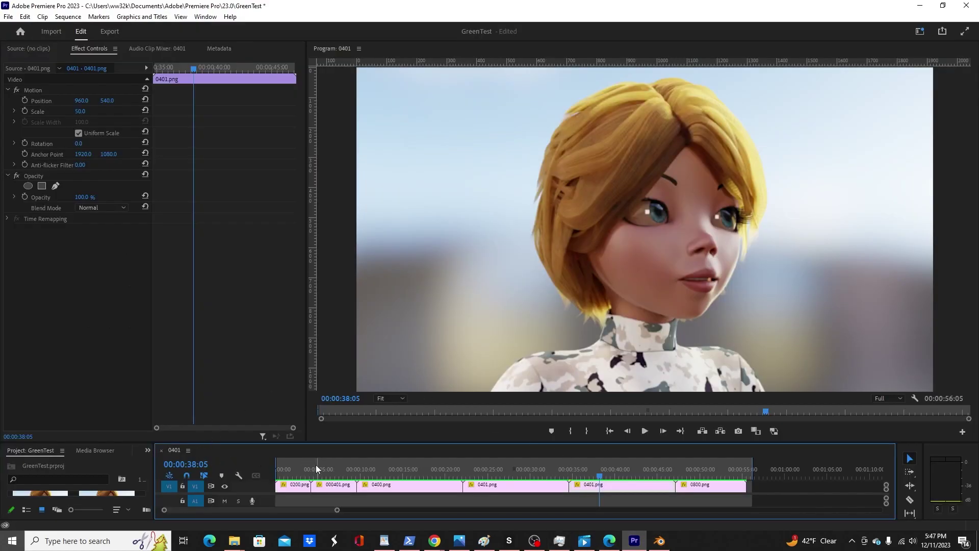
{"action": "left_click_drag", "start_coordinate": [299, 462], "coordinate": [339, 483]}
{"action": "left_click", "coordinate": [654, 543]}
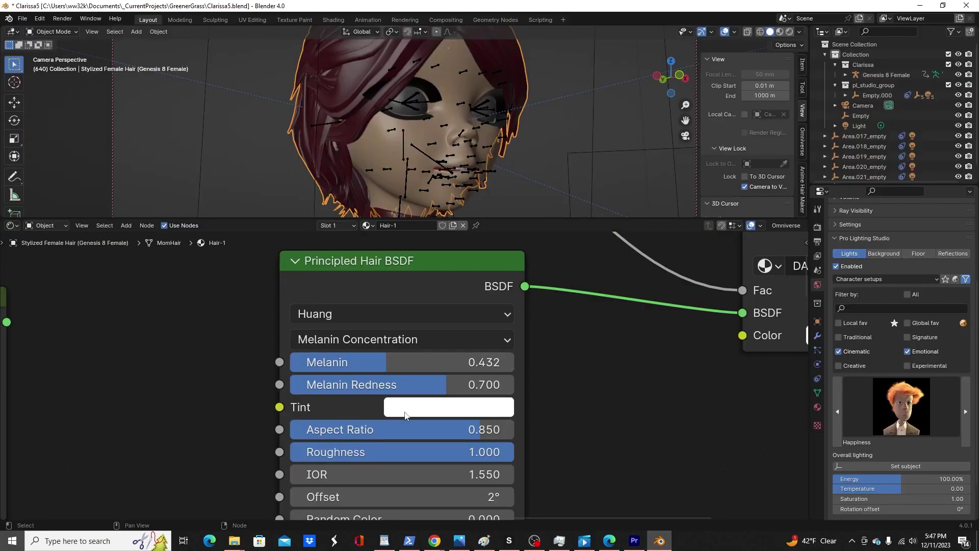
{"action": "left_click", "coordinate": [423, 412]}
- Play the blue-haired 0200 clip in Premiere Pro, then jump ahead to the blonde character's 0401 clip
{"action": "scroll", "coordinate": [612, 388], "scroll_direction": "down", "scroll_amount": 3}
{"action": "left_click", "coordinate": [659, 540]}
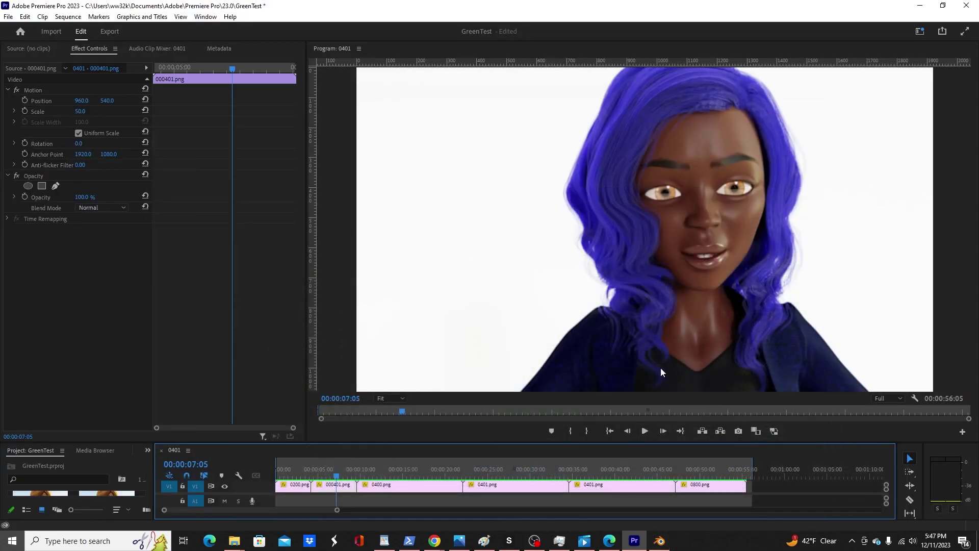
{"action": "left_click_drag", "start_coordinate": [337, 476], "coordinate": [287, 477]}
{"action": "key", "text": "space"}
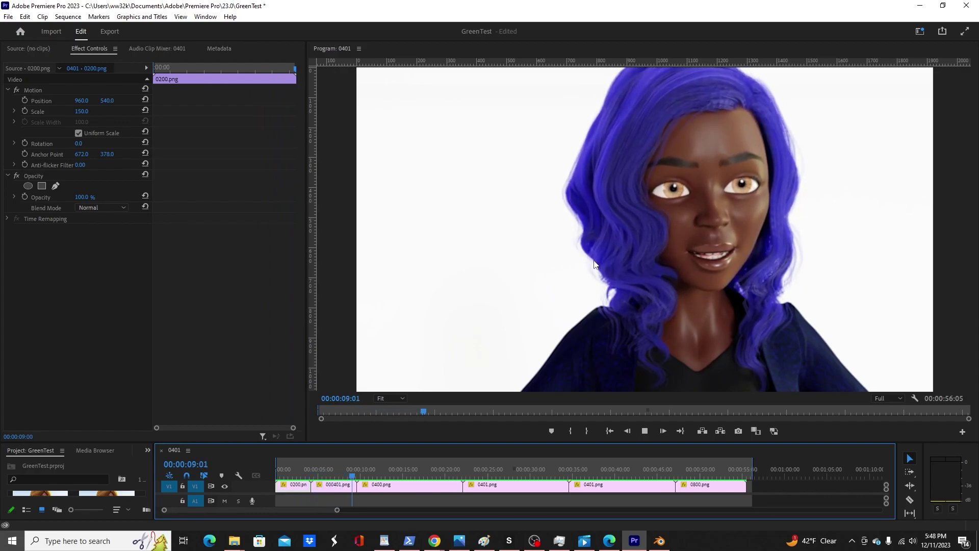
{"action": "left_click", "coordinate": [562, 468]}
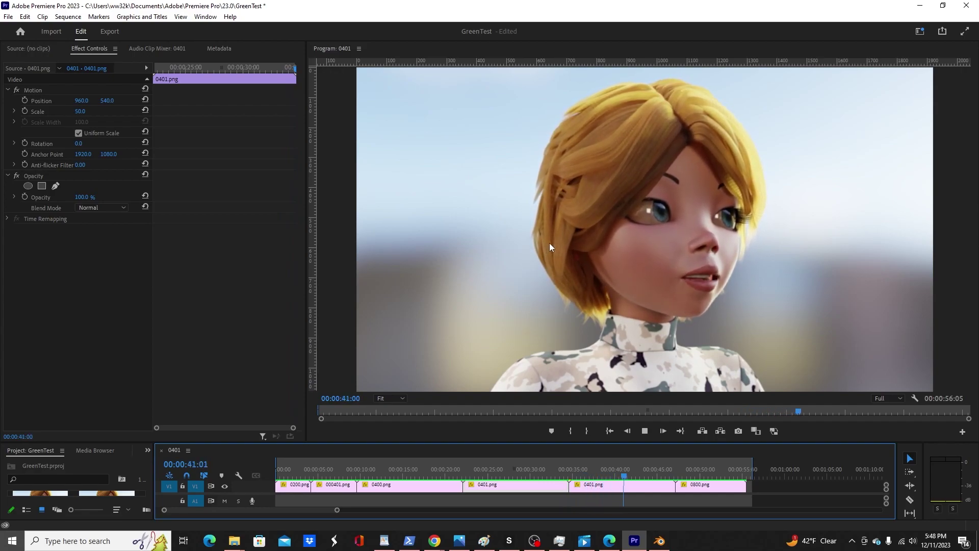
- Replay the blonde clip from about 25, 33 and 44 seconds to inspect the hair noise
{"action": "key", "text": "space"}
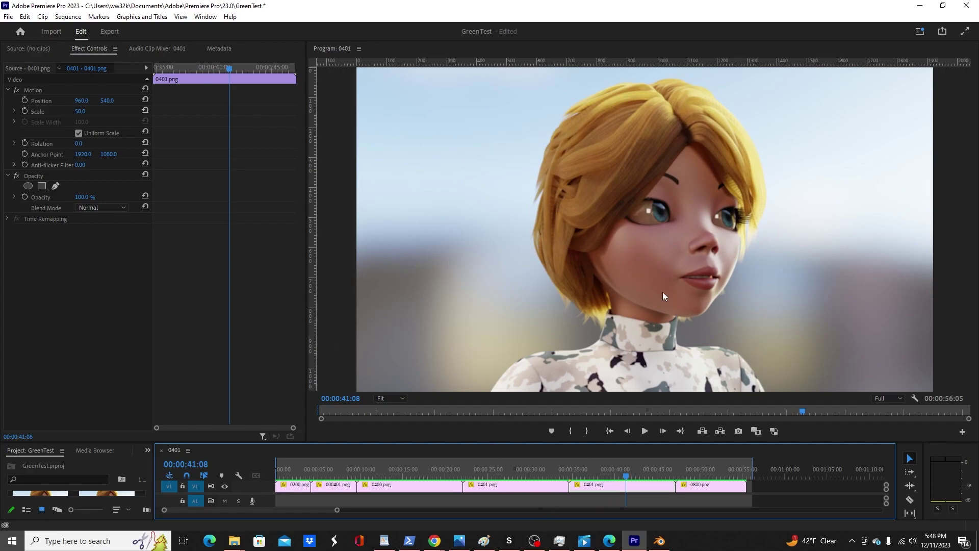
{"action": "left_click", "coordinate": [523, 463]}
{"action": "left_click", "coordinate": [495, 463]}
{"action": "key", "text": "space"}
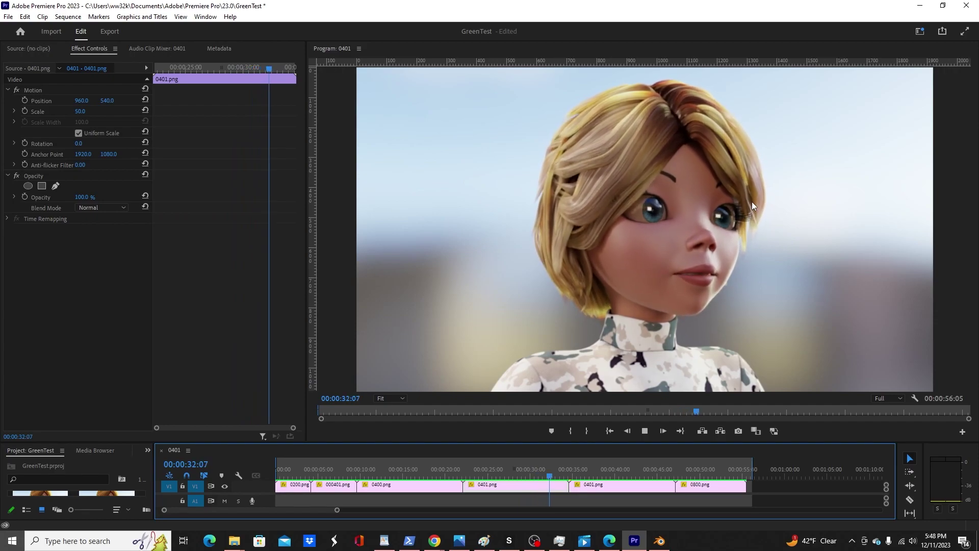
{"action": "key", "text": "space"}
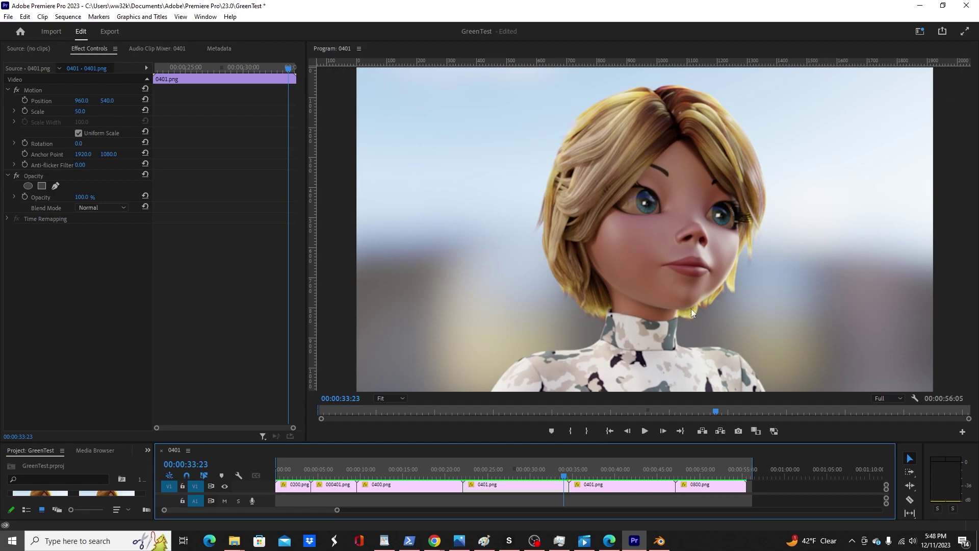
{"action": "left_click", "coordinate": [560, 470]}
{"action": "key", "text": "space"}
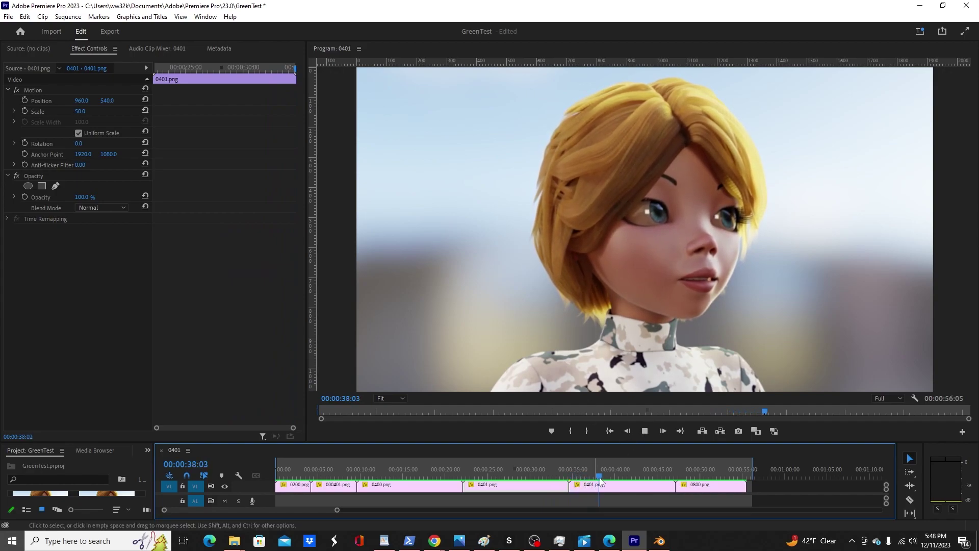
{"action": "left_click", "coordinate": [656, 477]}
{"action": "key", "text": "space"}
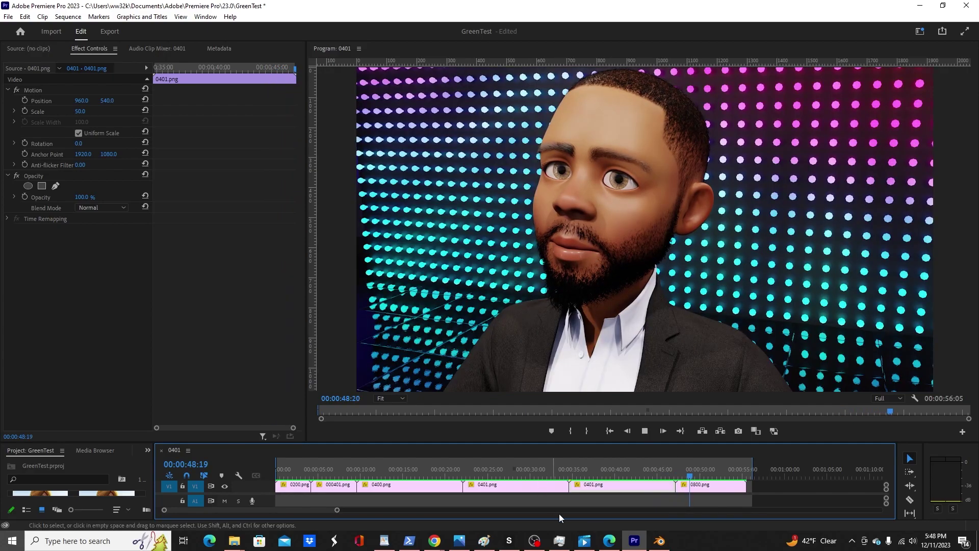
- Back in Blender, check the Render Properties denoiser and leave it on OpenImageDenoise
{"action": "left_click", "coordinate": [665, 545]}
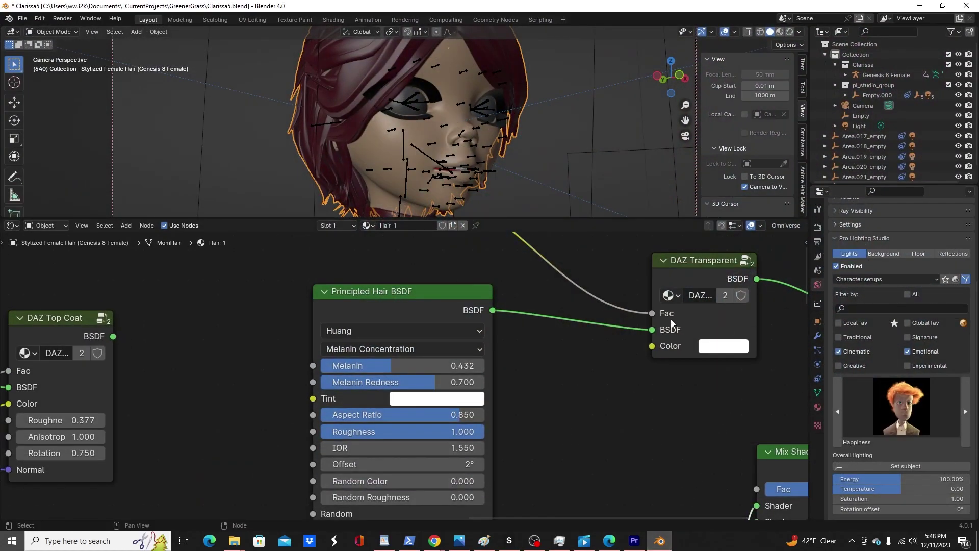
{"action": "left_click", "coordinate": [818, 227]}
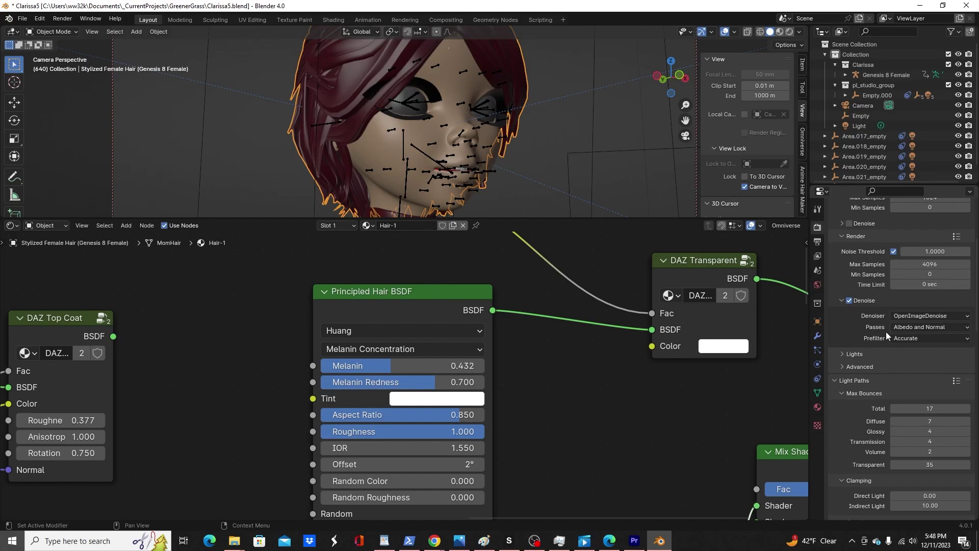
{"action": "left_click", "coordinate": [904, 315]}
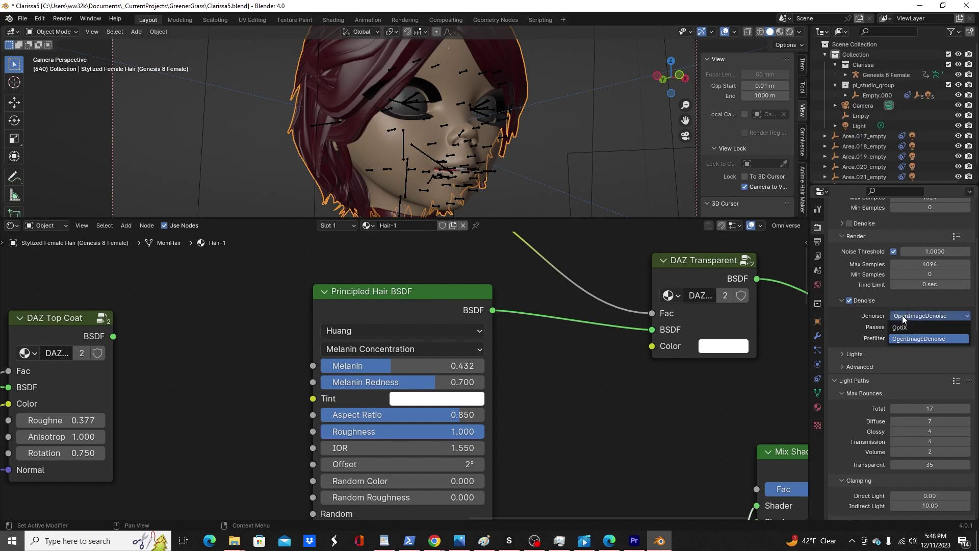
{"action": "left_click", "coordinate": [901, 317]}
{"action": "scroll", "coordinate": [897, 417], "scroll_direction": "down", "scroll_amount": 15}
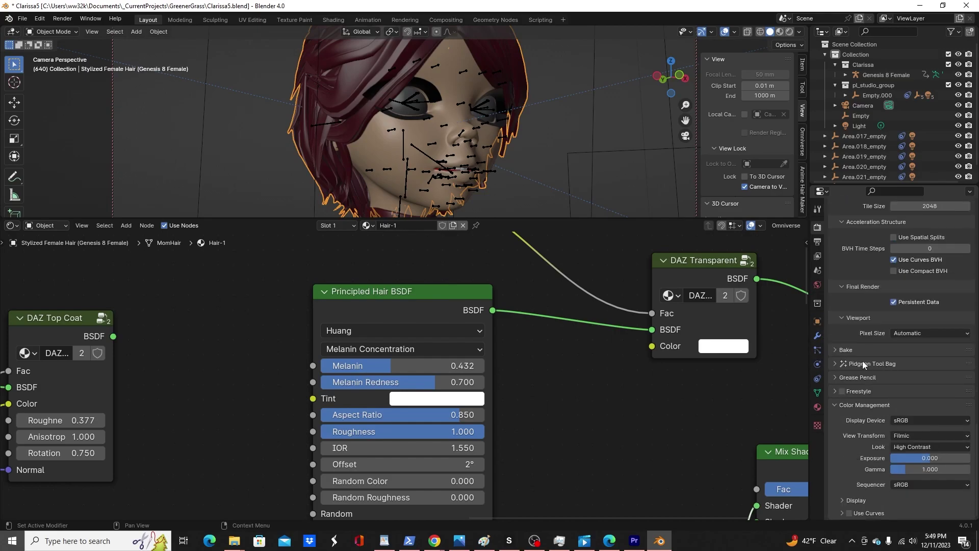
- Under Pidgeon Tool Bag > Super Image Denoiser, set Denoiser Type to SID Temporal
{"action": "left_click", "coordinate": [837, 363]}
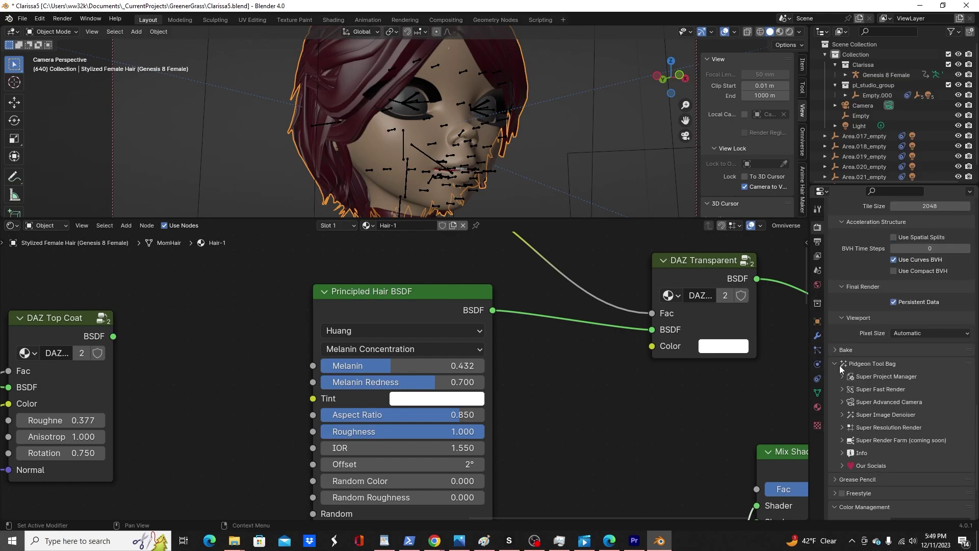
{"action": "left_click", "coordinate": [846, 415]}
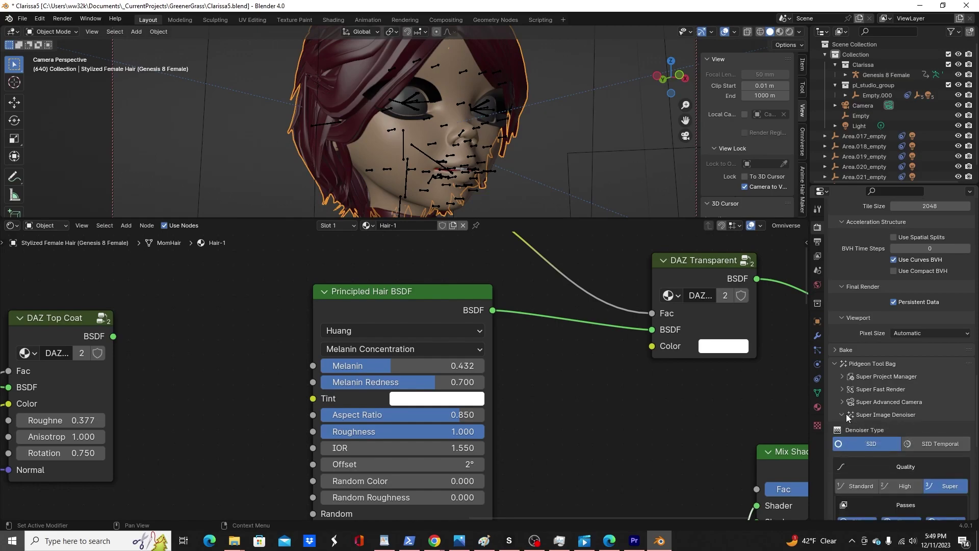
{"action": "scroll", "coordinate": [914, 412], "scroll_direction": "down", "scroll_amount": 7}
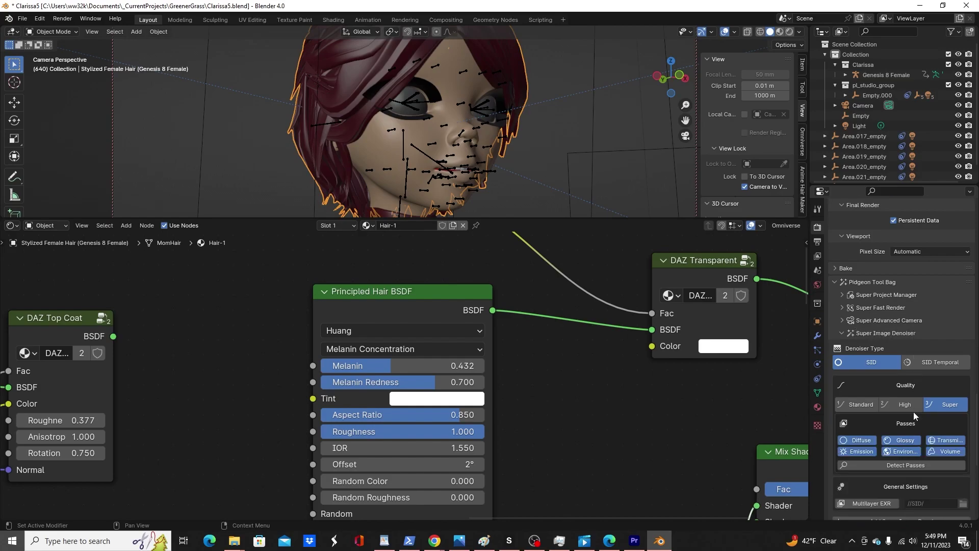
{"action": "left_click", "coordinate": [934, 300]}
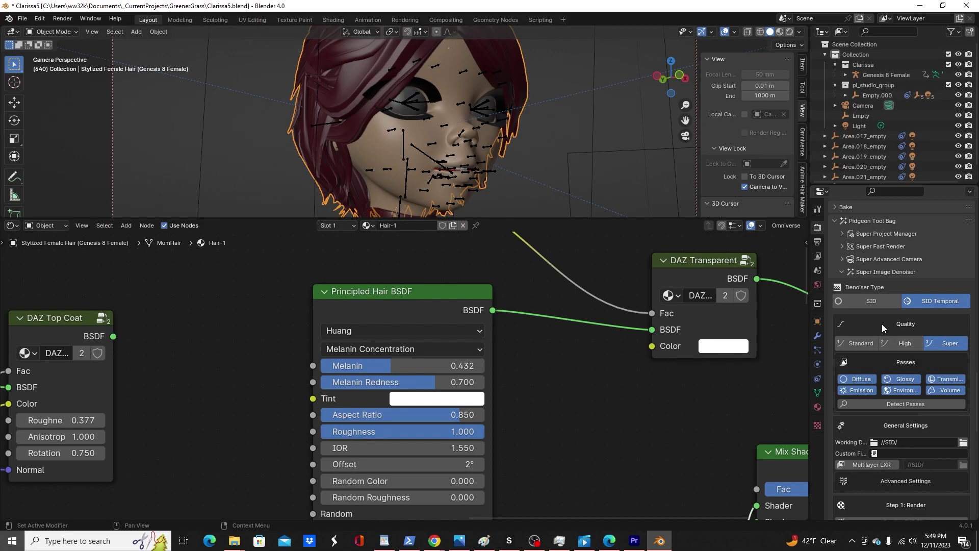
{"action": "scroll", "coordinate": [882, 325], "scroll_direction": "up", "scroll_amount": 6}
{"action": "scroll", "coordinate": [893, 351], "scroll_direction": "up", "scroll_amount": 15}
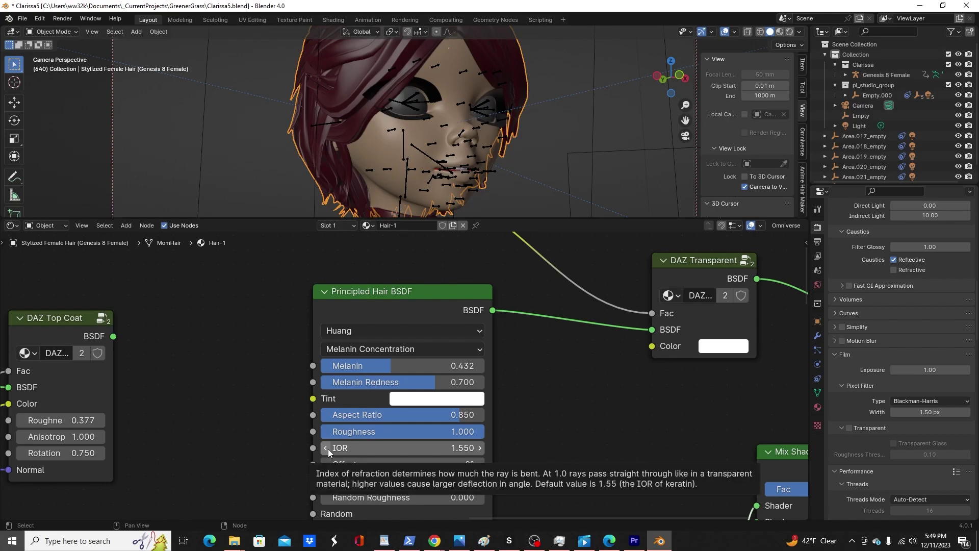
- Back in Premiere Pro, play the opening hair renders from the sequence start twice
{"action": "left_click", "coordinate": [634, 540]}
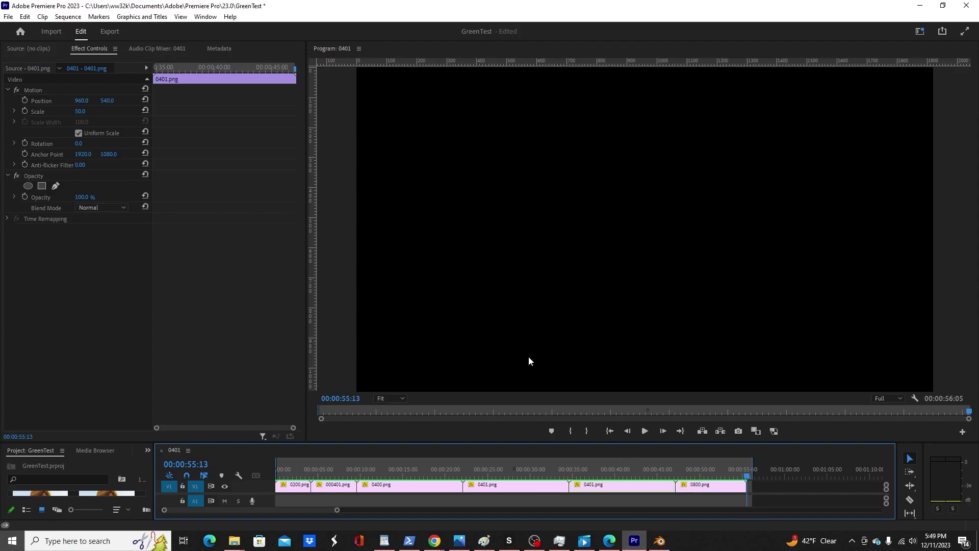
{"action": "left_click", "coordinate": [288, 465]}
{"action": "key", "text": "space"}
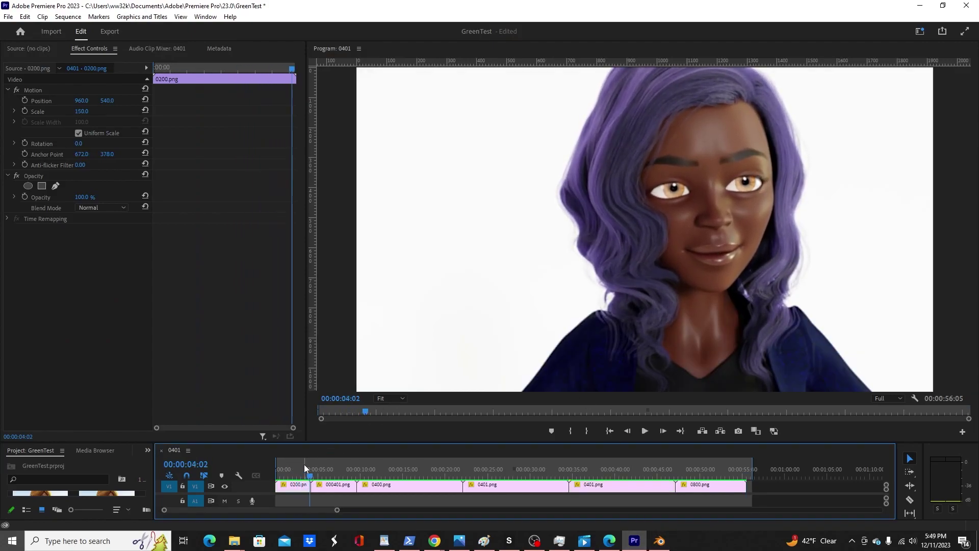
{"action": "key", "text": "space"}
{"action": "left_click_drag", "start_coordinate": [306, 469], "coordinate": [280, 469]}
{"action": "key", "text": "space"}
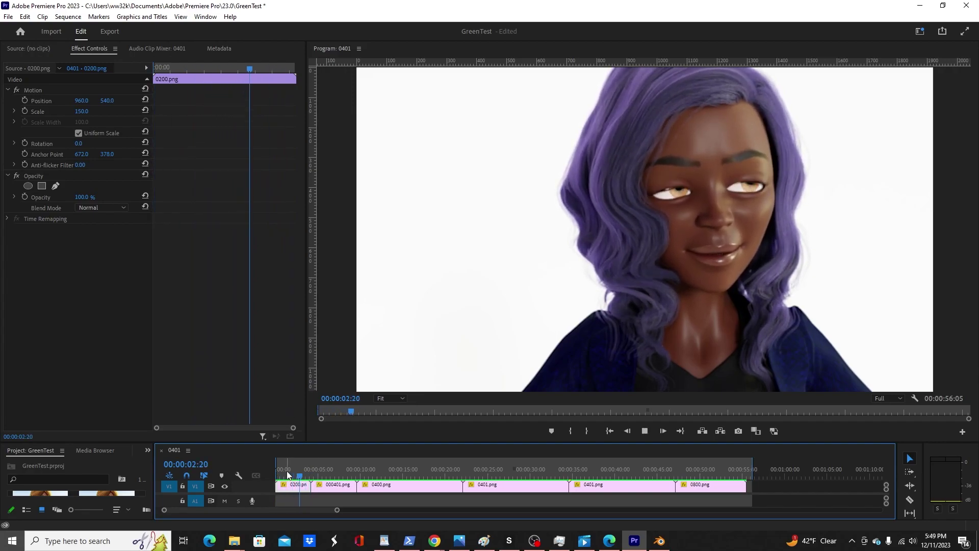
{"action": "key", "text": "space"}
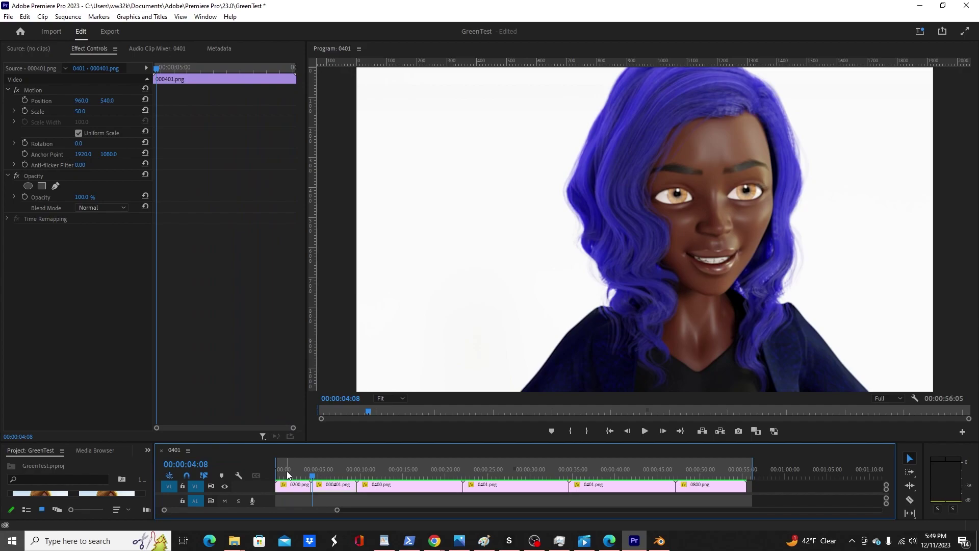
- Replay the first hair render again and enlarge the timeline to reveal the upper video tracks
{"action": "left_click_drag", "start_coordinate": [311, 476], "coordinate": [281, 469]}
{"action": "key", "text": "space"}
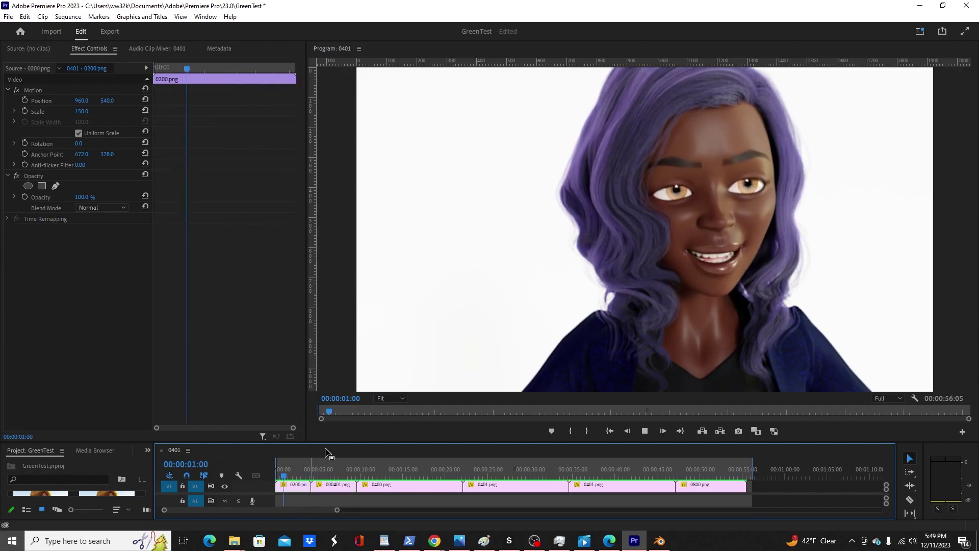
{"action": "key", "text": "space"}
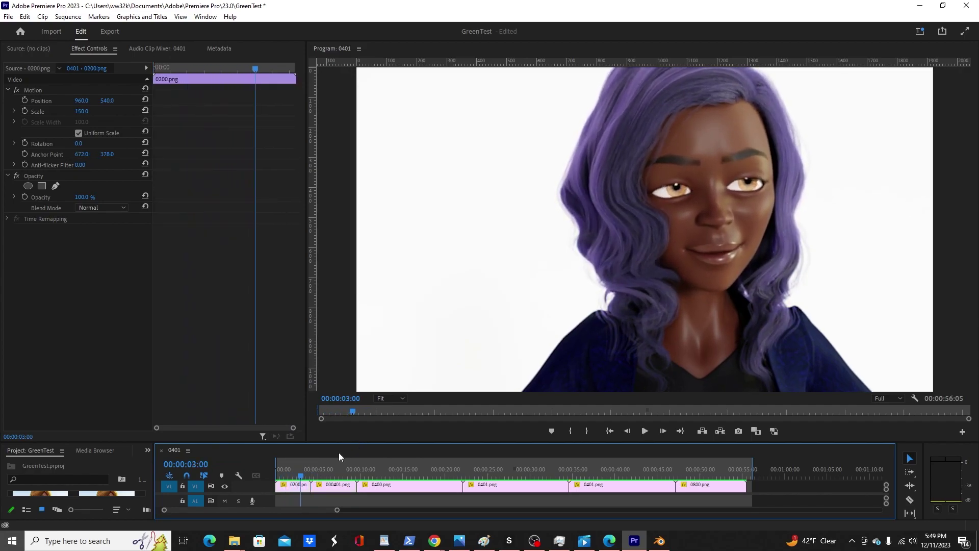
{"action": "left_click_drag", "start_coordinate": [307, 477], "coordinate": [288, 477]}
{"action": "key", "text": "space"}
{"action": "left_click_drag", "start_coordinate": [417, 441], "coordinate": [408, 359]}
- Select the V3 Adjustment Layer to view its Gaussian Blur 5.0 and play the blurred opening
{"action": "left_click", "coordinate": [357, 417]}
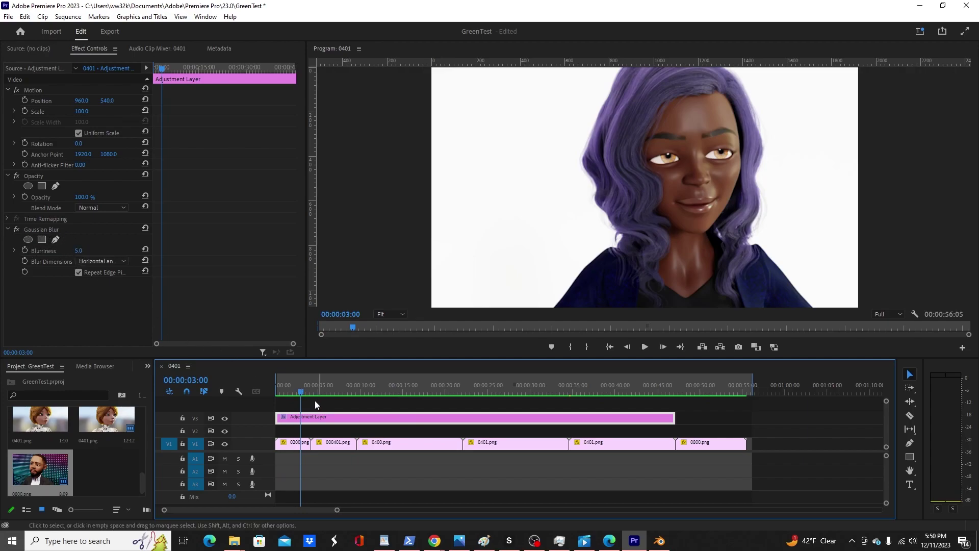
{"action": "left_click_drag", "start_coordinate": [300, 391], "coordinate": [320, 393]}
{"action": "key", "text": "space"}
{"action": "key", "text": "space"}
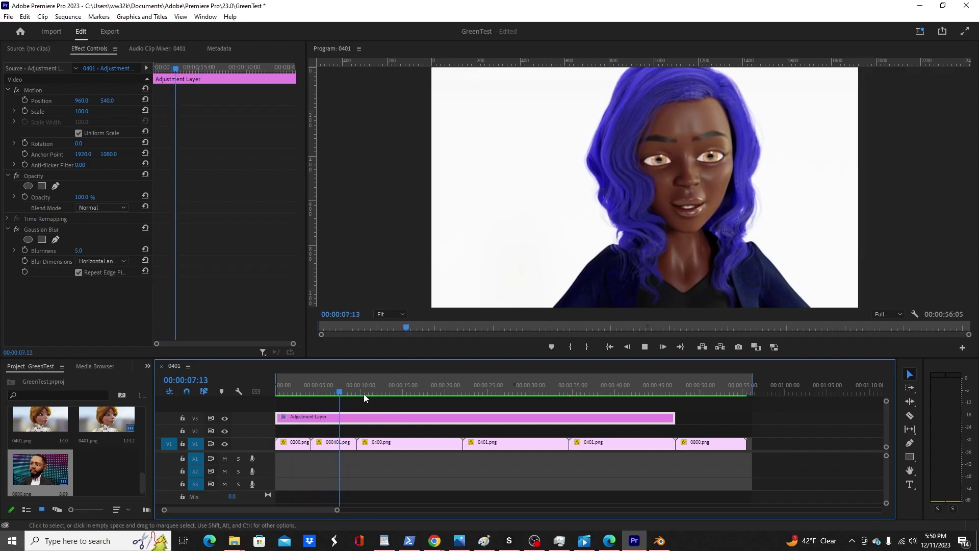
{"action": "key", "text": "space"}
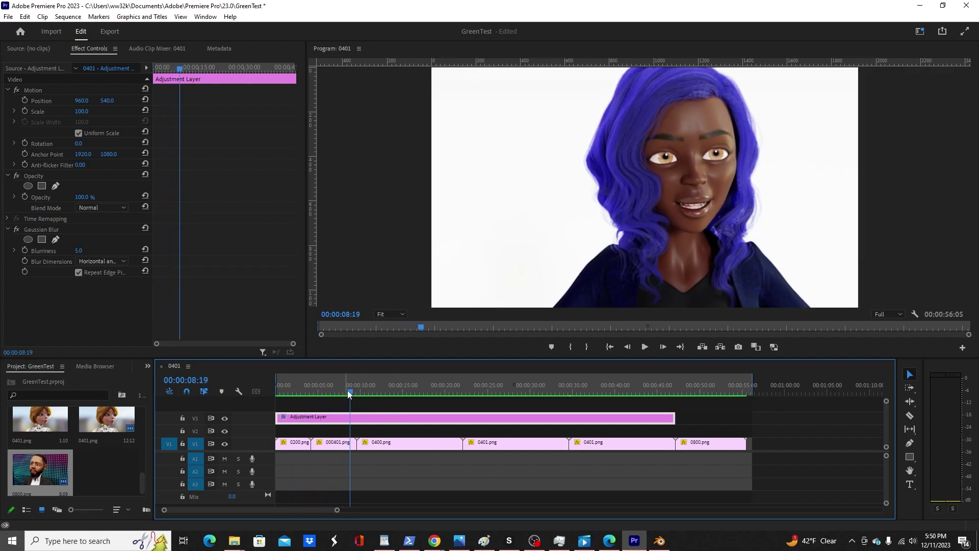
- Jump to the 0800.png clip near the end and play a moment of it
{"action": "left_click_drag", "start_coordinate": [348, 390], "coordinate": [684, 415]}
{"action": "key", "text": "space"}
{"action": "key", "text": "space"}
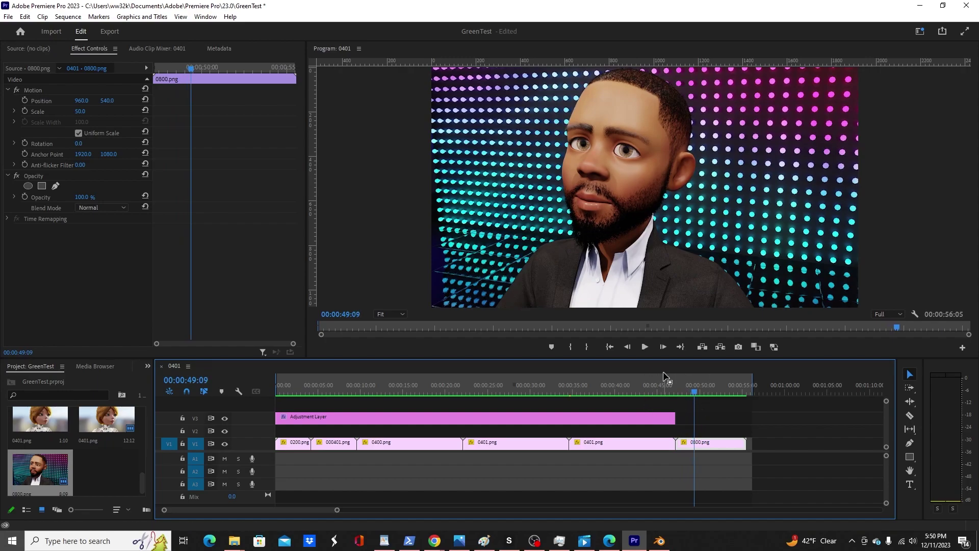
- Enlarge the program monitor, play the 0800.png clip, then play the blonde 0401.png clip
{"action": "left_click_drag", "start_coordinate": [658, 358], "coordinate": [656, 408]}
{"action": "key", "text": "space"}
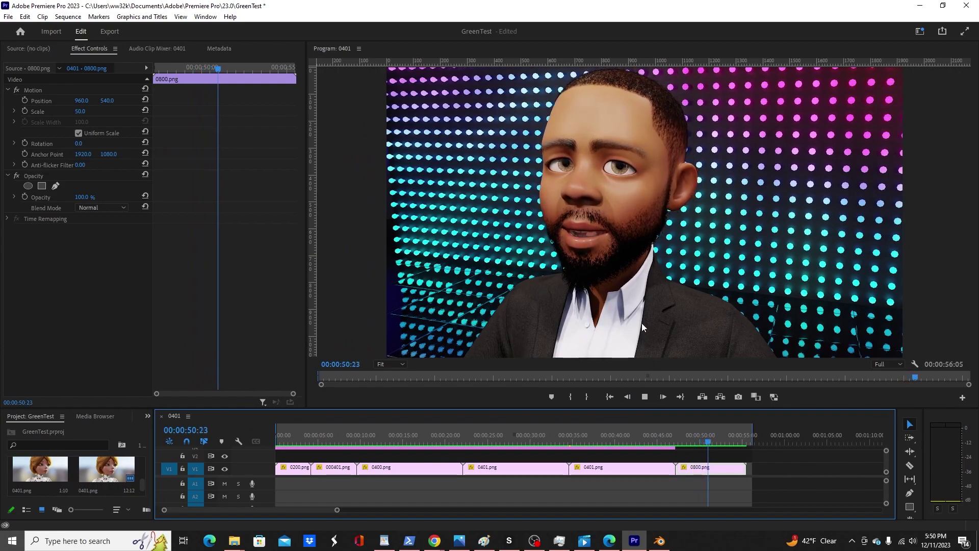
{"action": "key", "text": "space"}
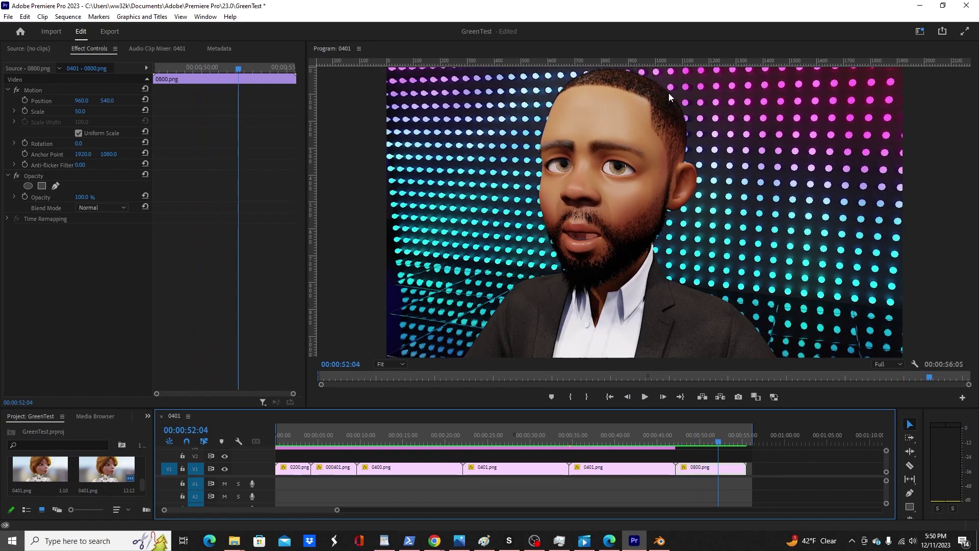
{"action": "left_click", "coordinate": [683, 440]}
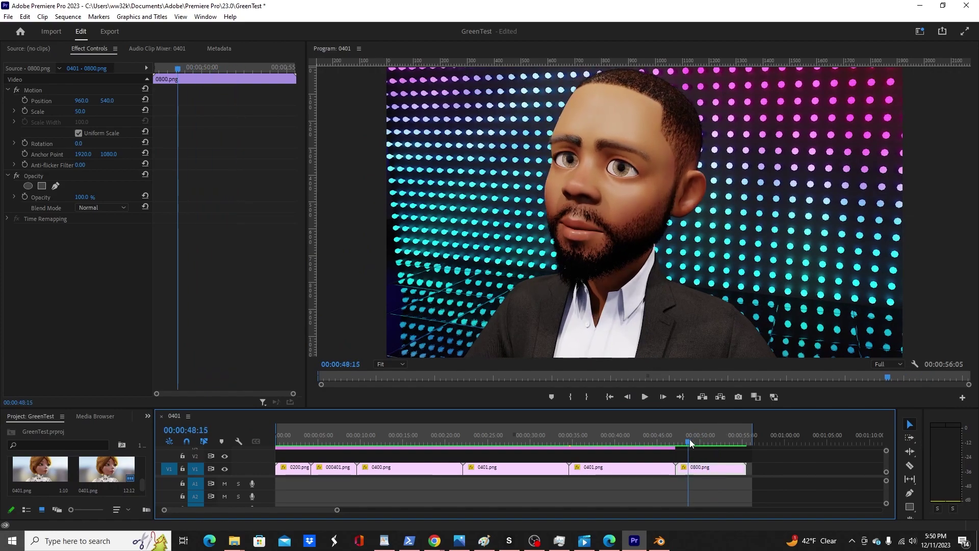
{"action": "key", "text": "space"}
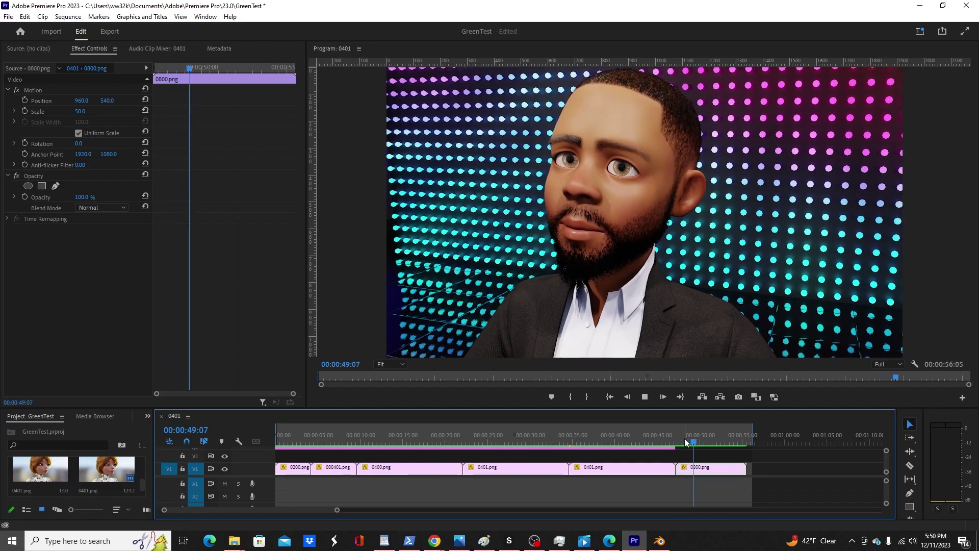
{"action": "key", "text": "space"}
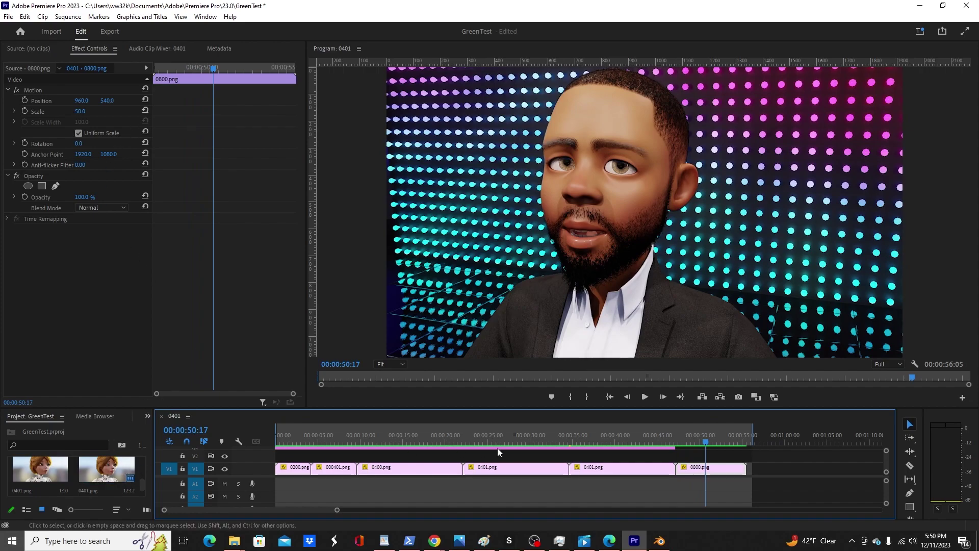
{"action": "left_click_drag", "start_coordinate": [708, 447], "coordinate": [596, 436]}
{"action": "key", "text": "space"}
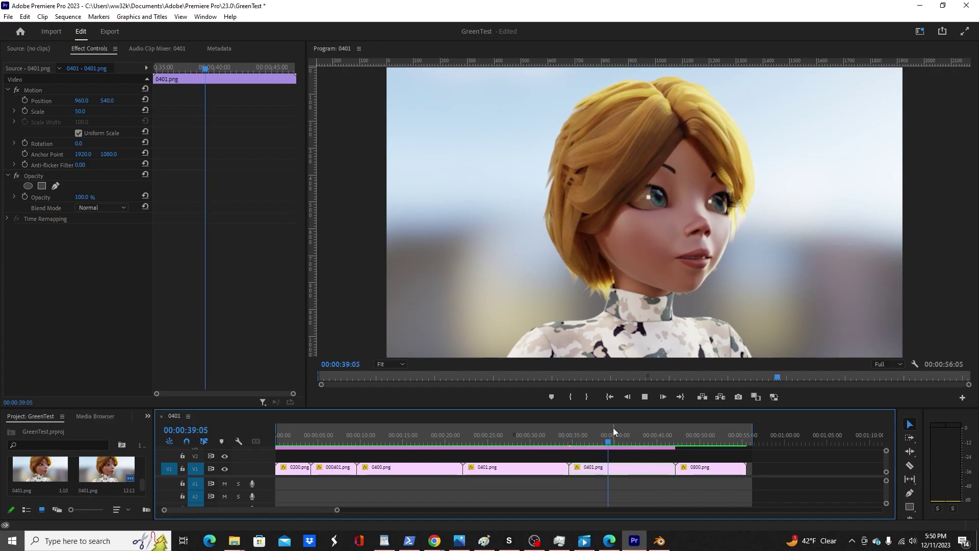